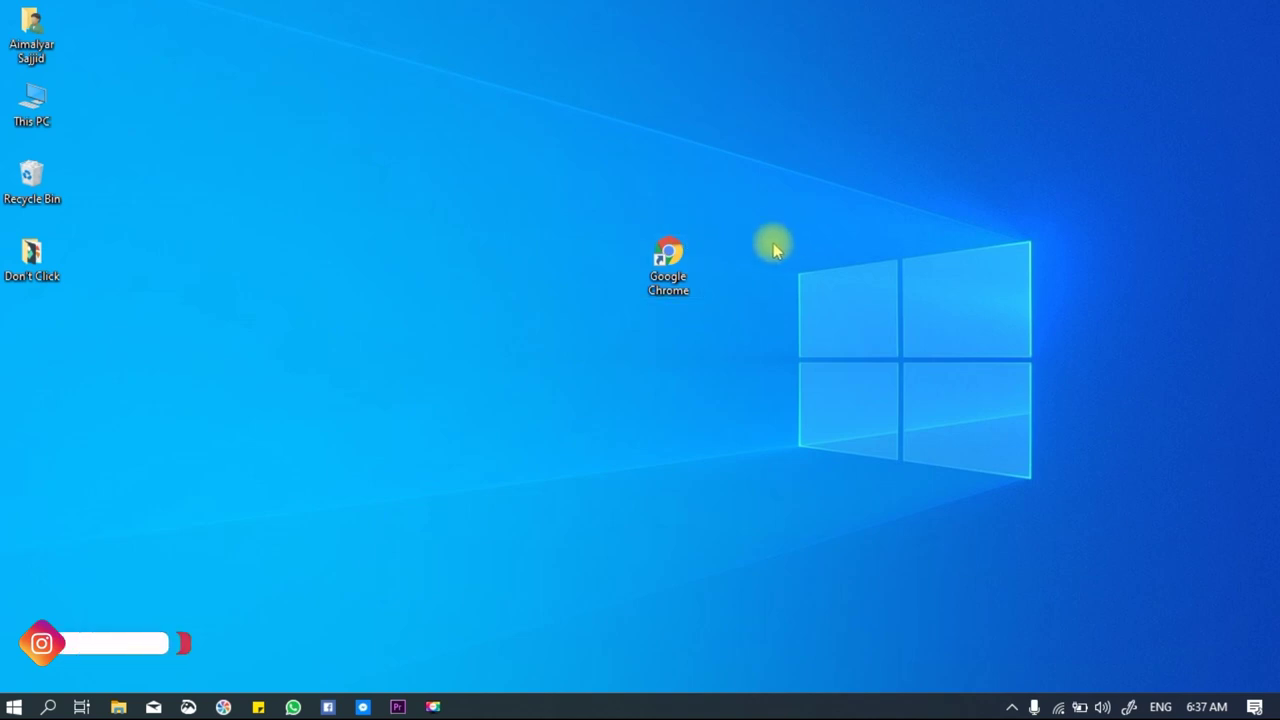
Launch Google Chrome from its desktop shortcut and go to the Gmail website.
right_click(679, 252)
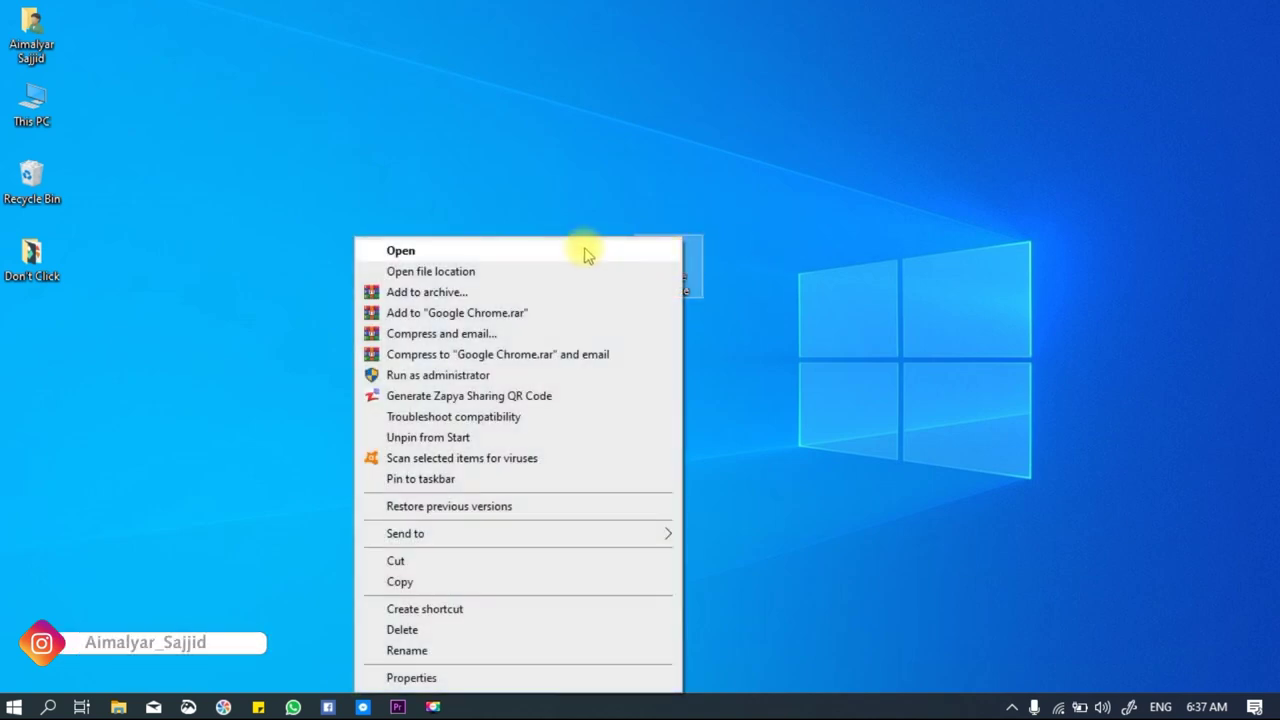
left_click(587, 253)
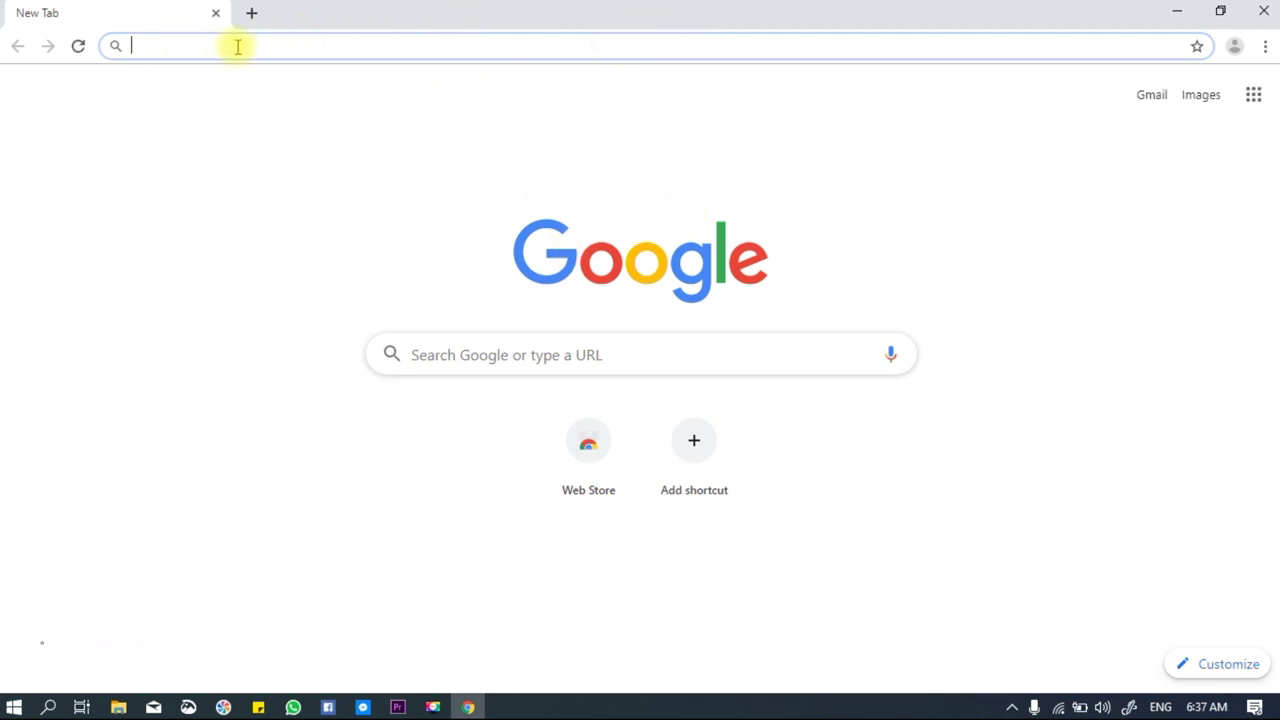
type("gmail")
key("Return")
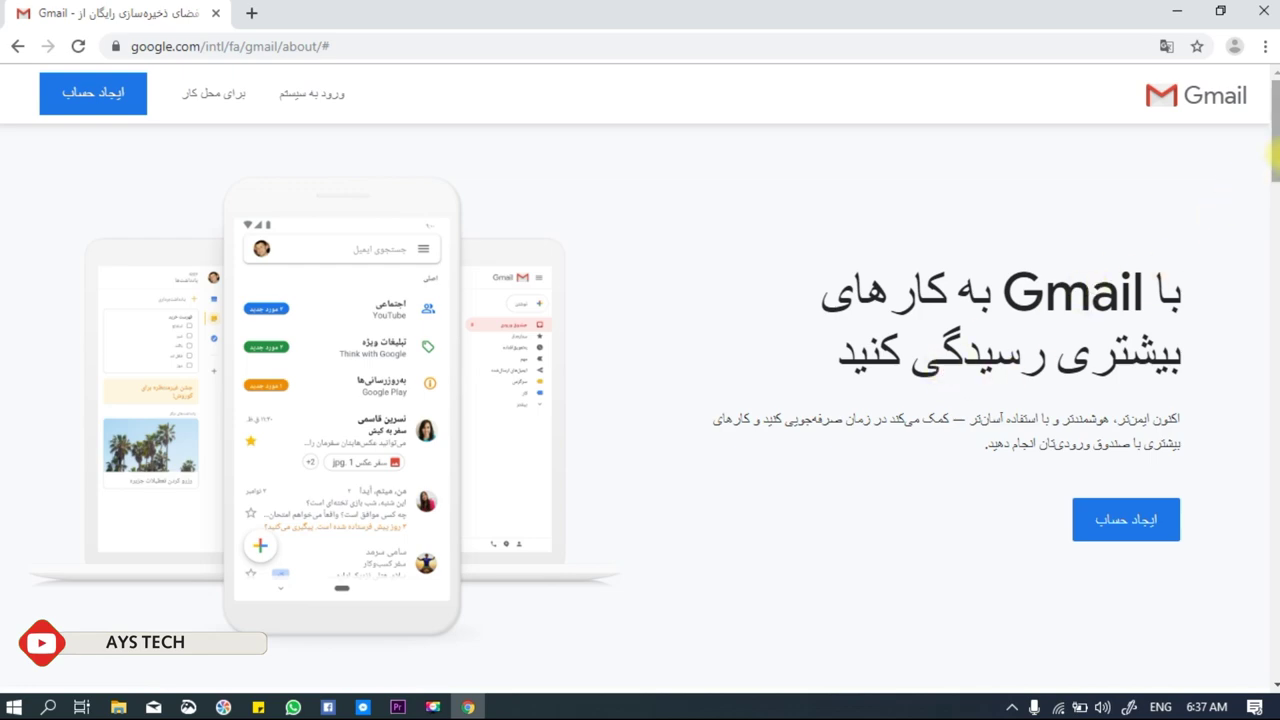
Change the Gmail about page's language from Persian to English using the footer language list.
left_click_drag(1276, 155, 1276, 650)
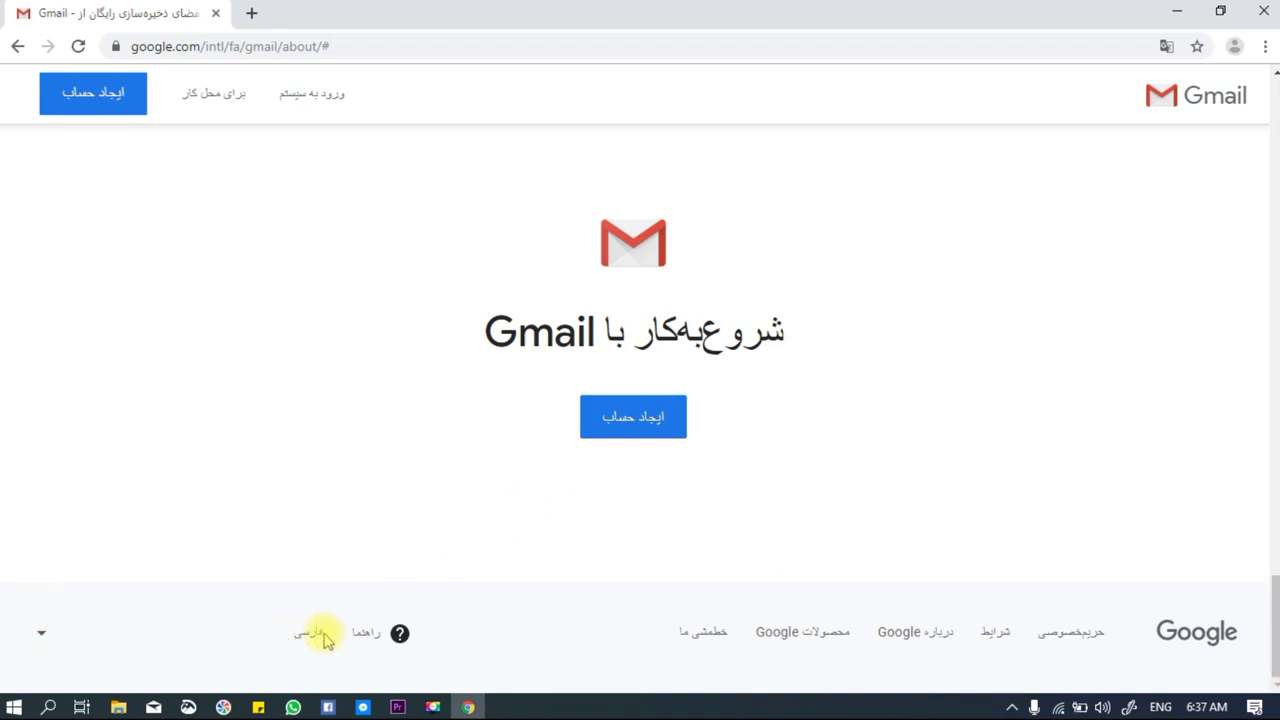
left_click(43, 640)
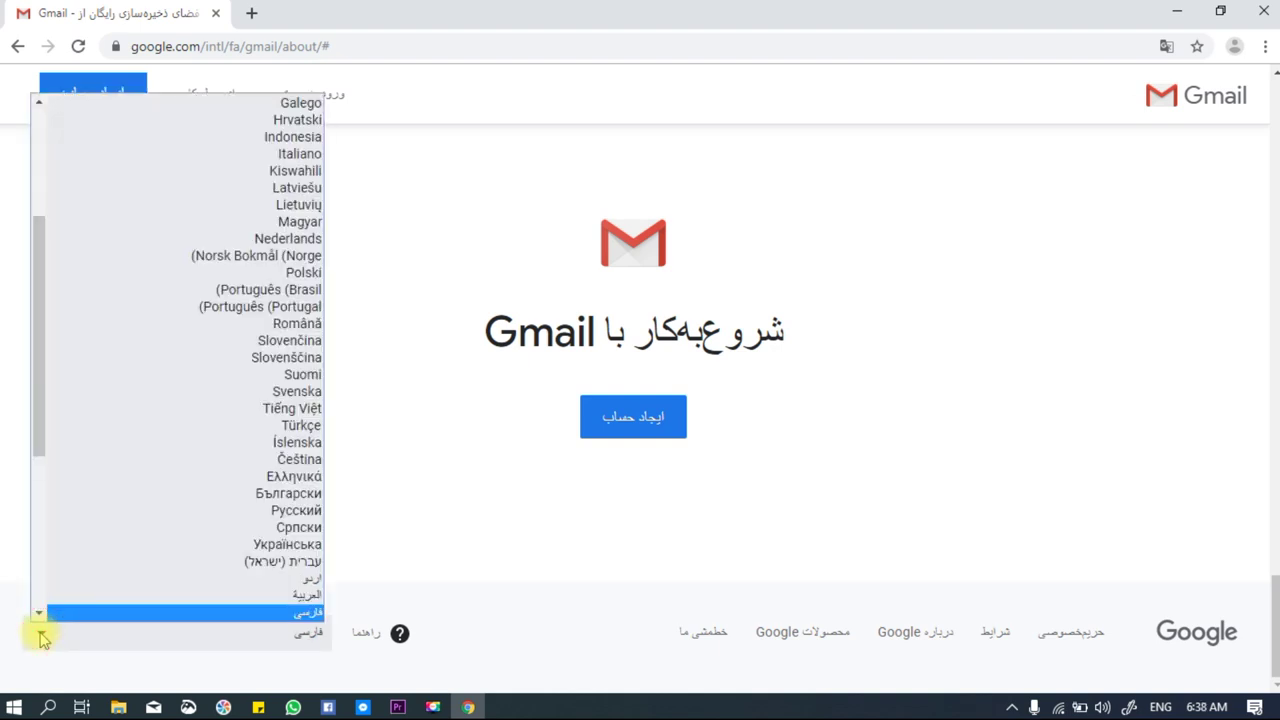
key("e")
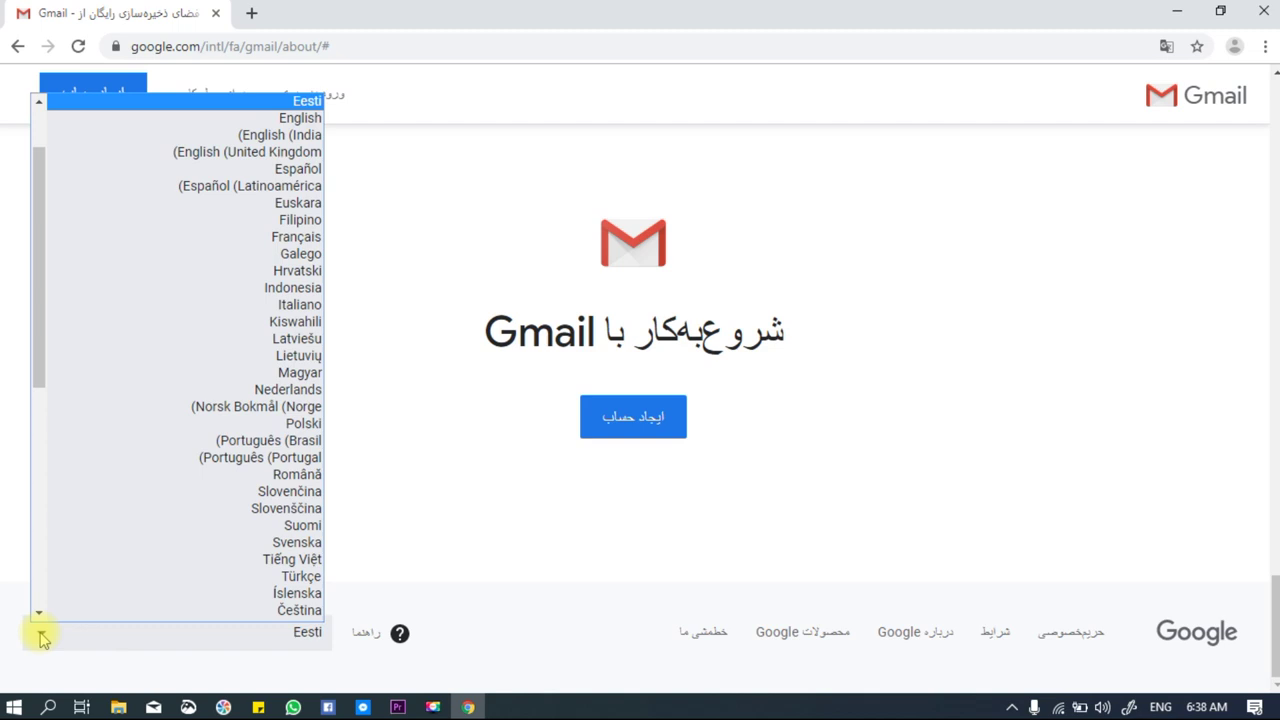
key("Down")
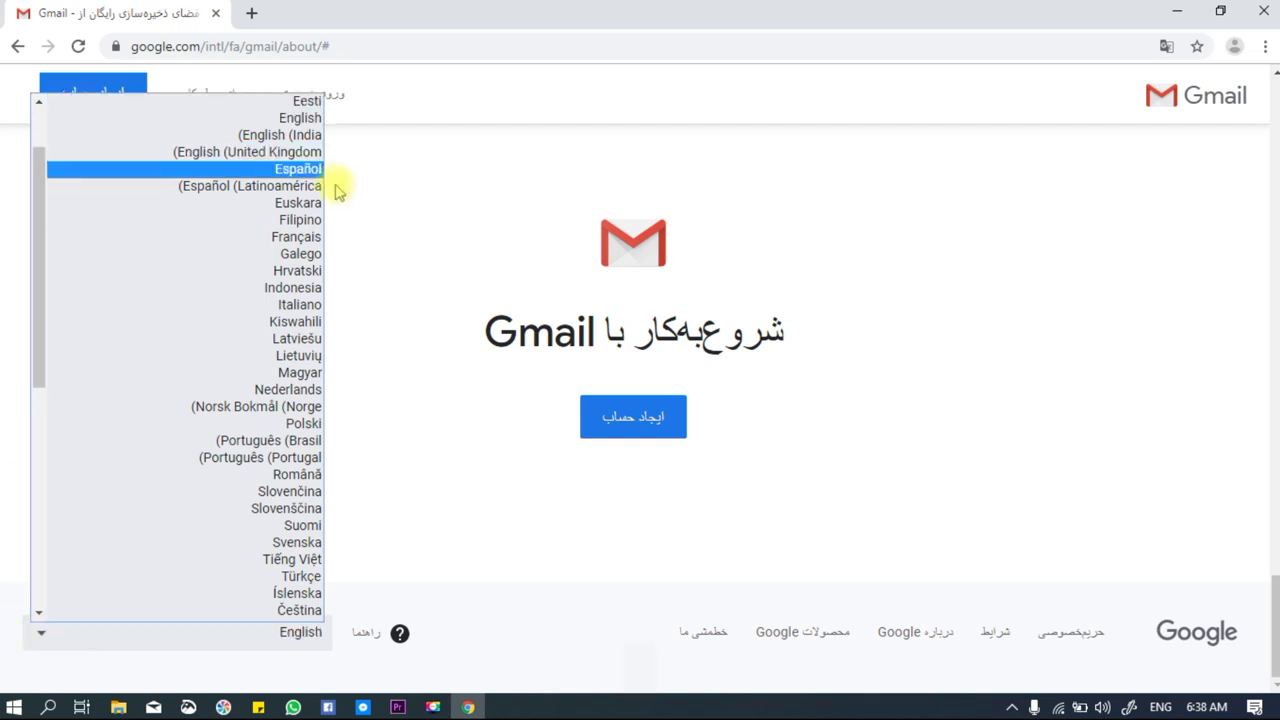
left_click(299, 120)
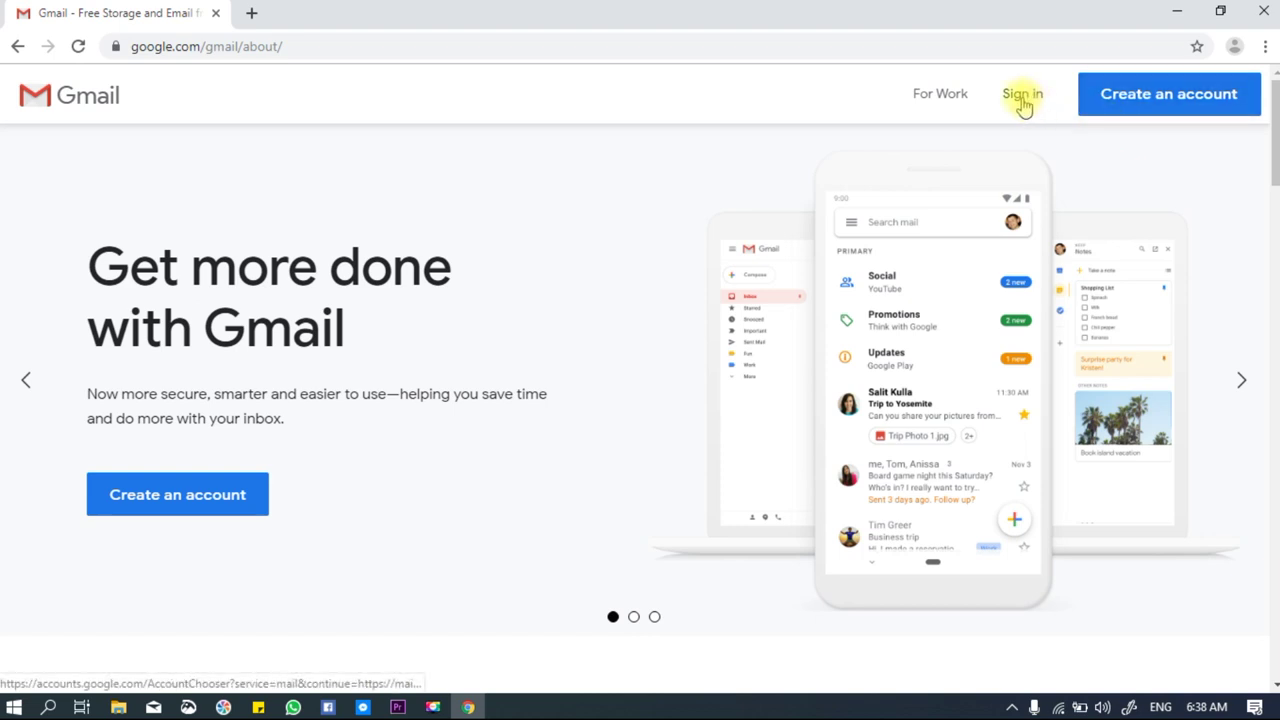
Go to the Gmail sign-in page and show it in English (United States).
left_click(1021, 96)
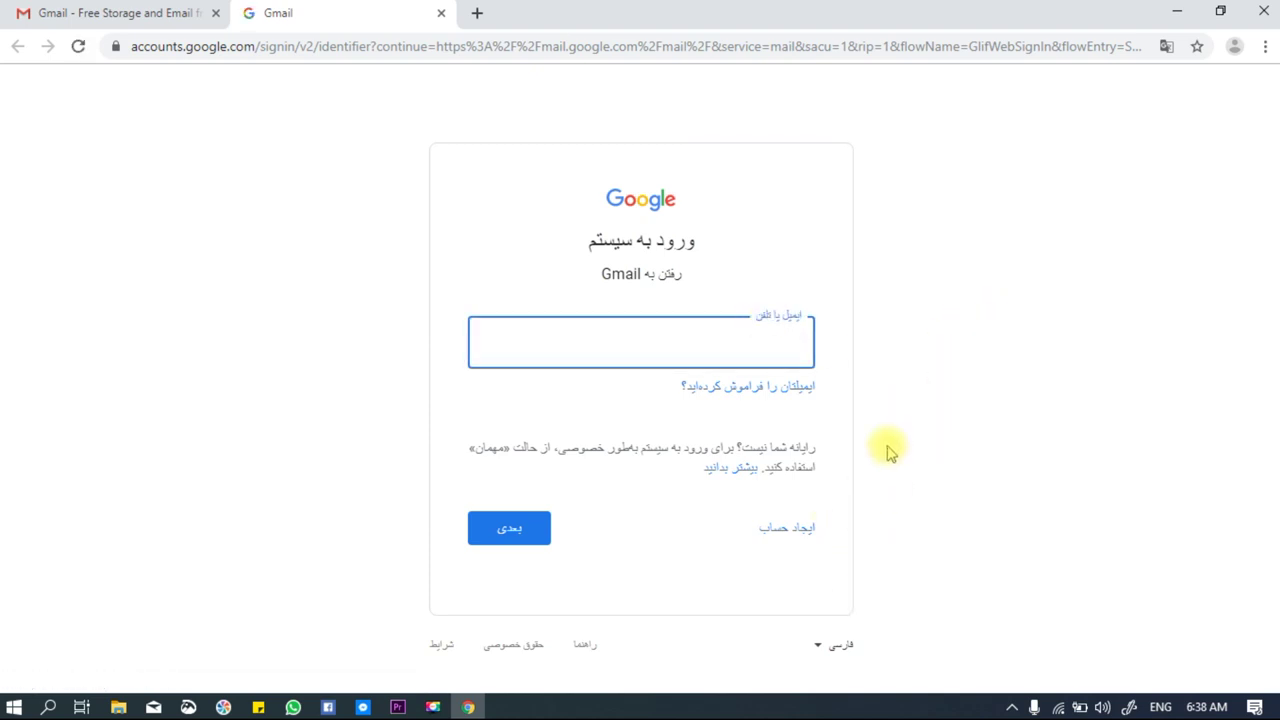
left_click(822, 648)
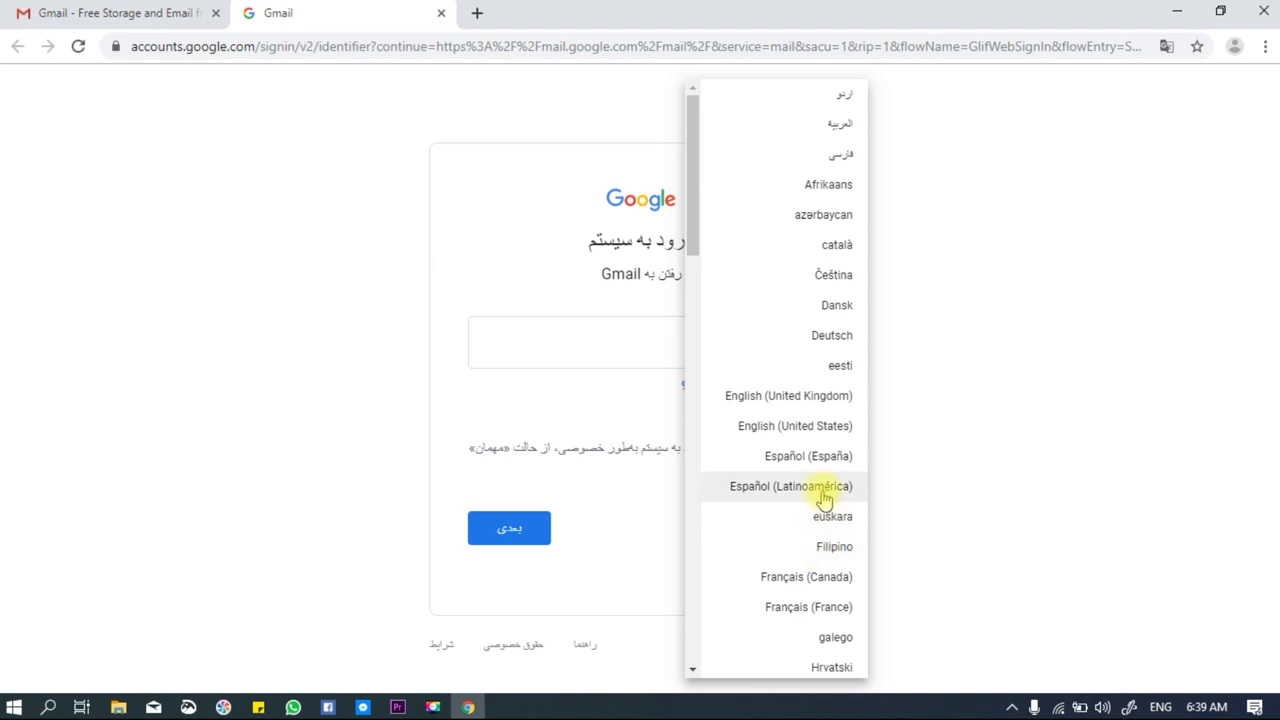
left_click(832, 427)
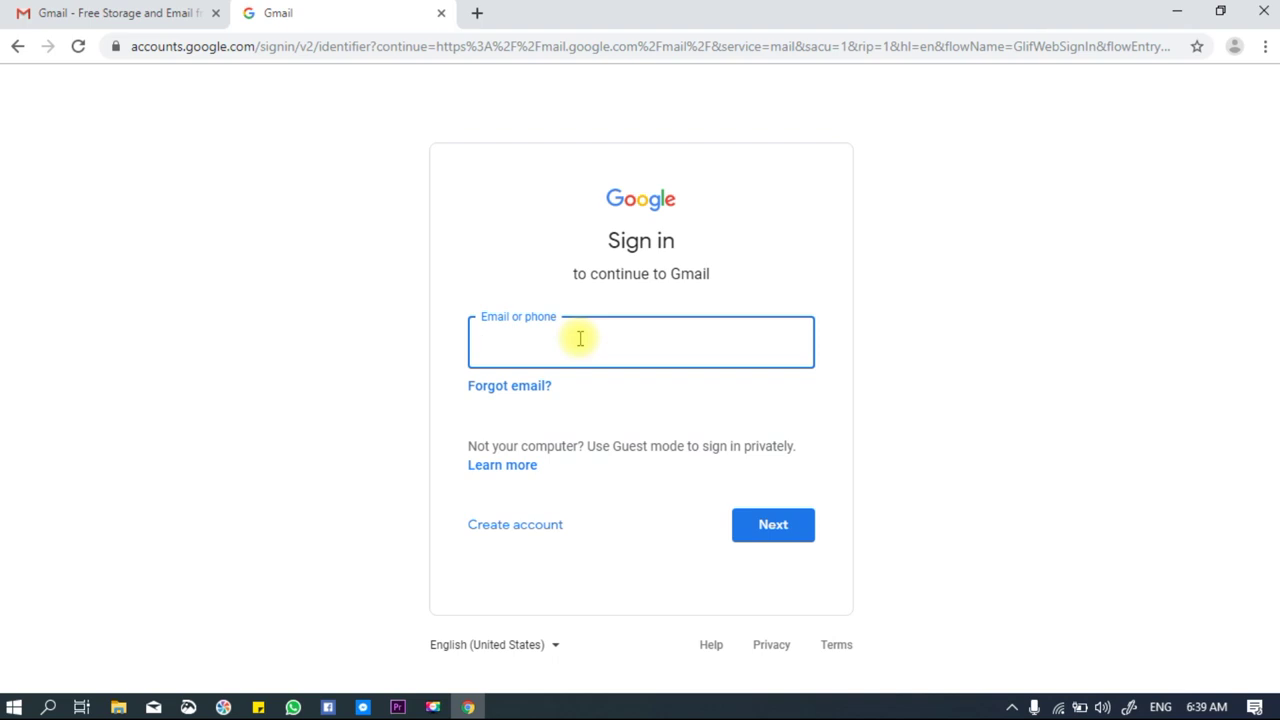
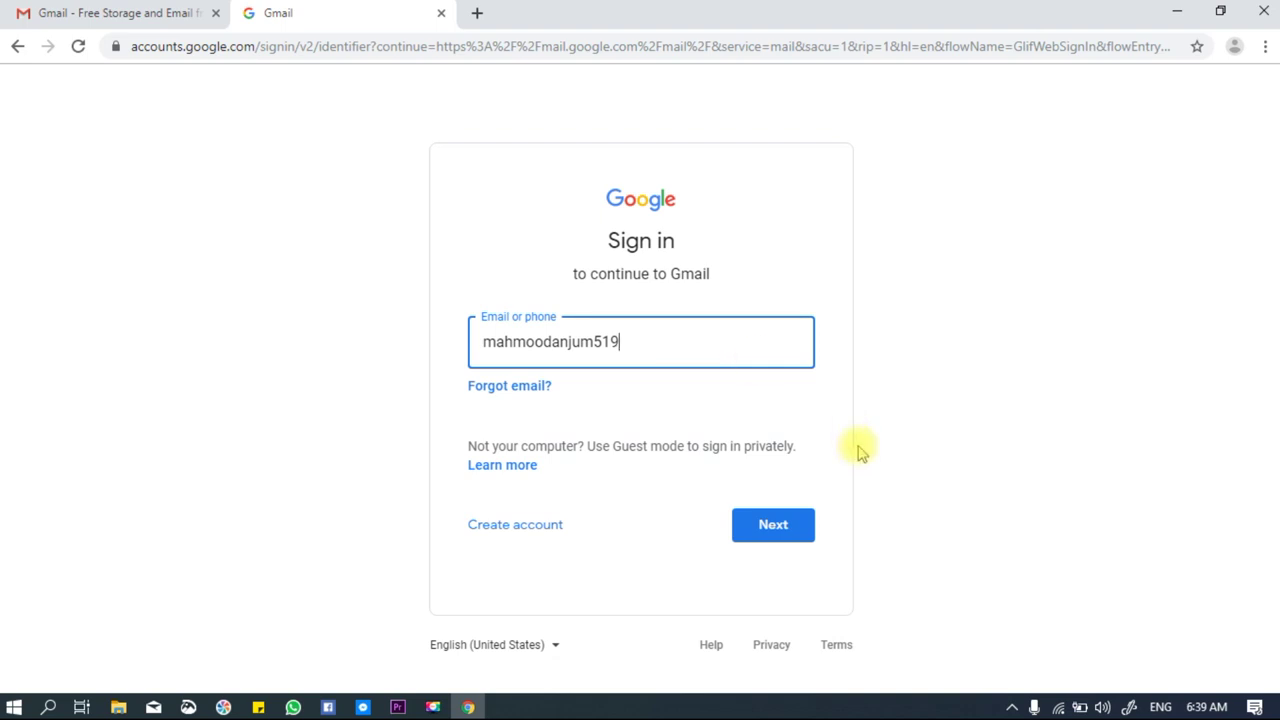
Enter the account's email address and continue to the password page.
left_click(775, 528)
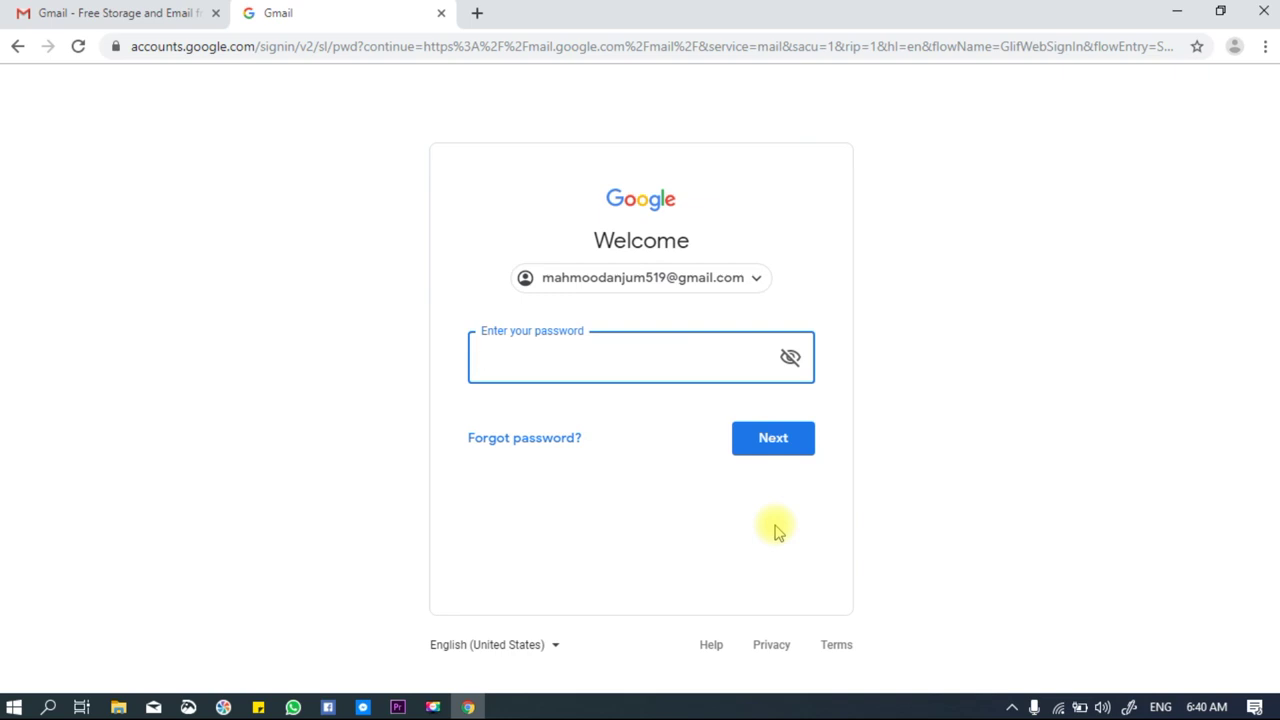
Enter the account password, retyping it after the Wrong password error, to open the inbox.
type("*******")
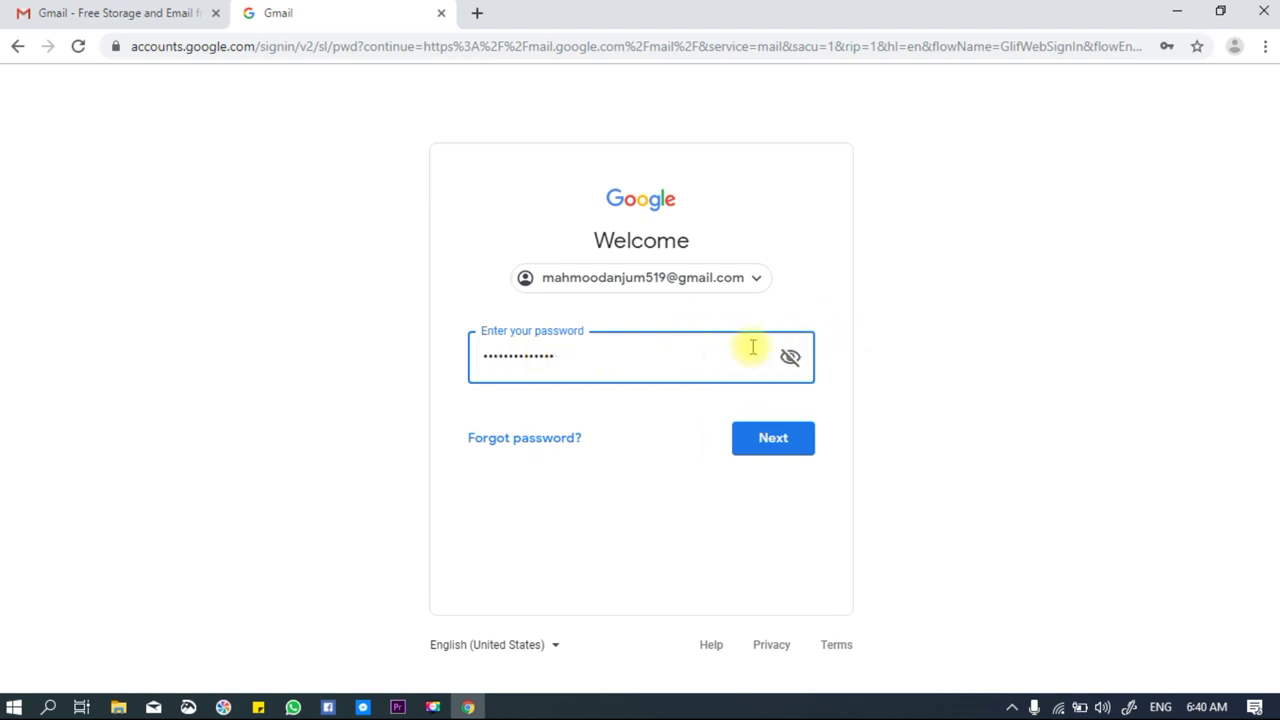
left_click(773, 440)
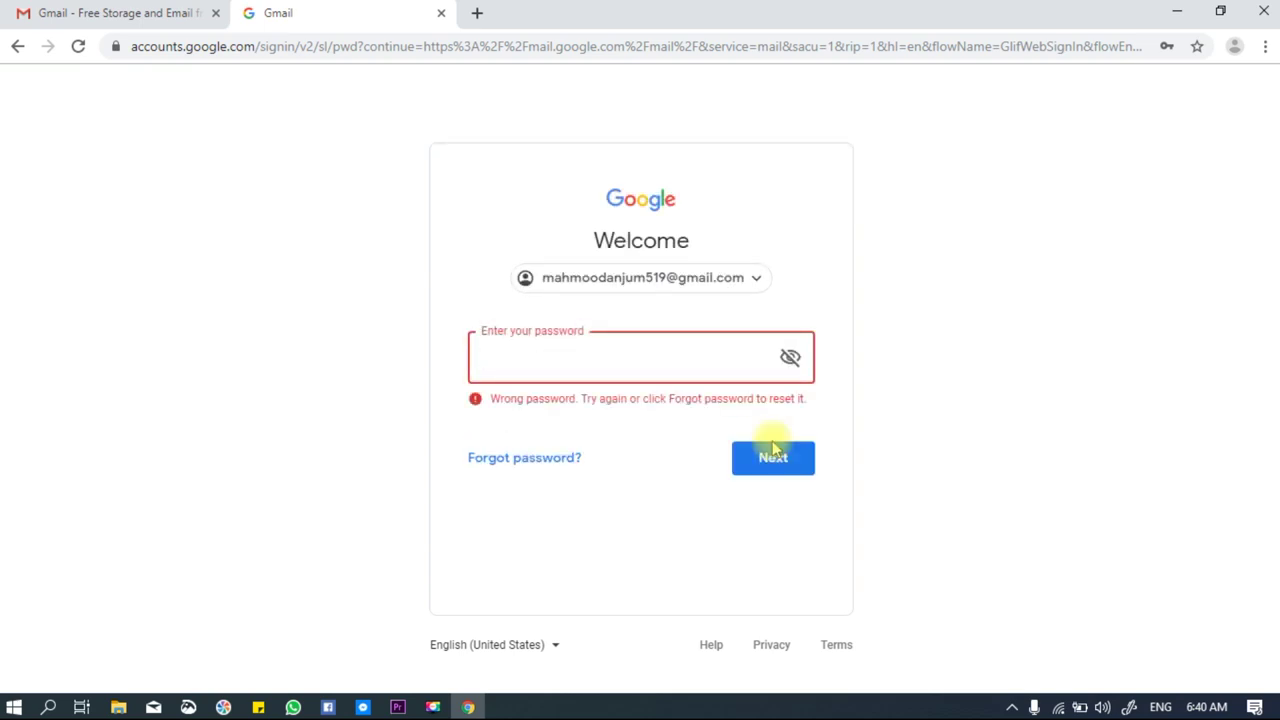
type("•••")
left_click(771, 455)
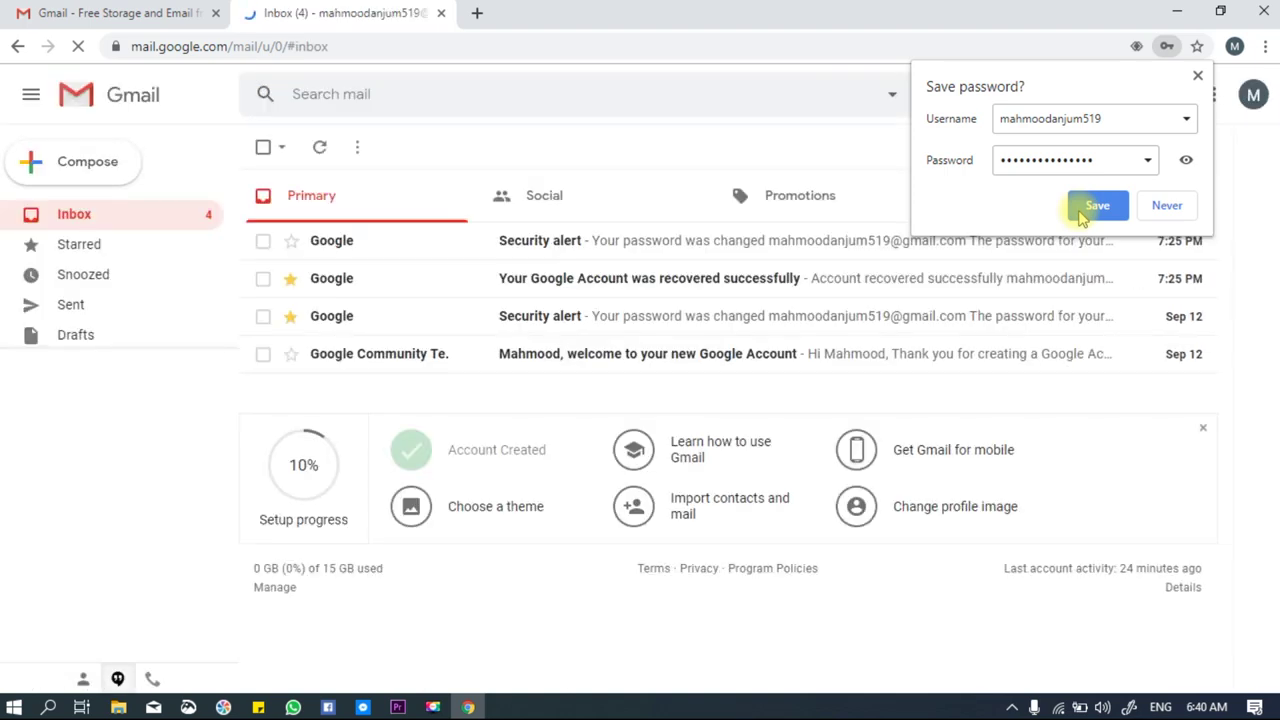
Answer and close Chrome's save-password prompt so the four-message inbox is fully visible.
left_click(1100, 205)
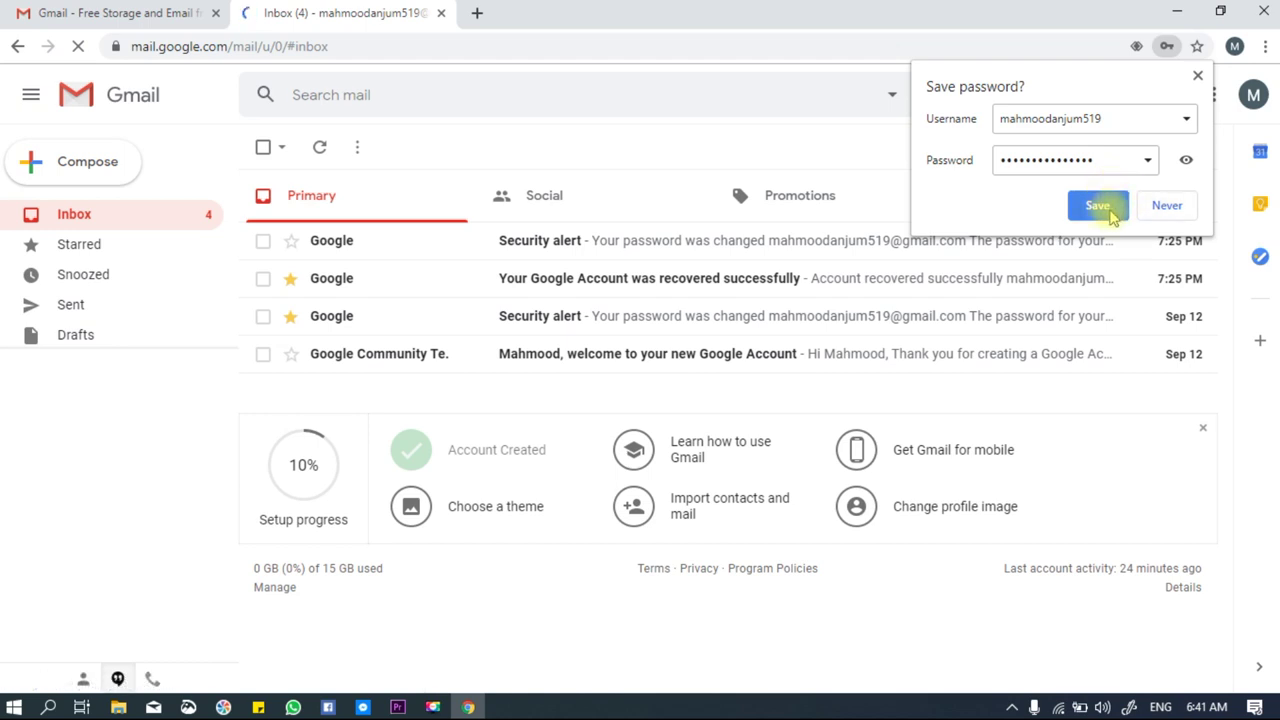
left_click(1166, 207)
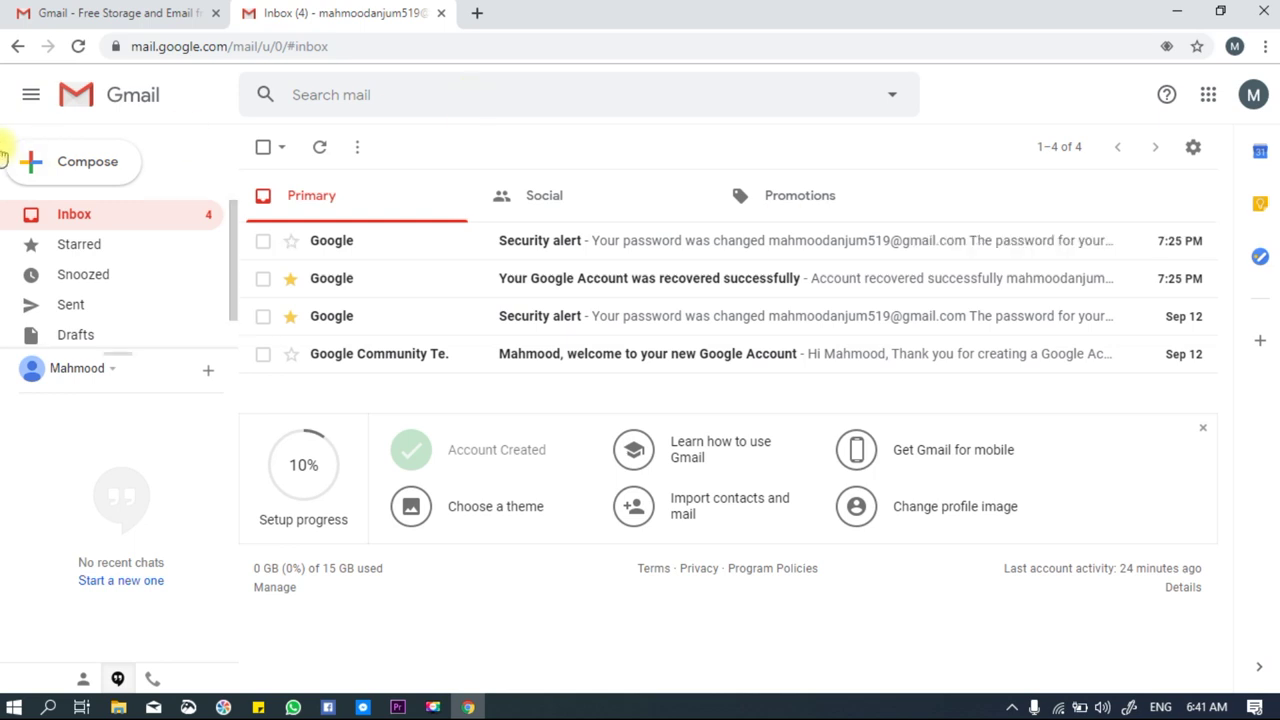
Expand the sidebar to show folder names, then open a New Message window and close it unsent.
left_click(31, 97)
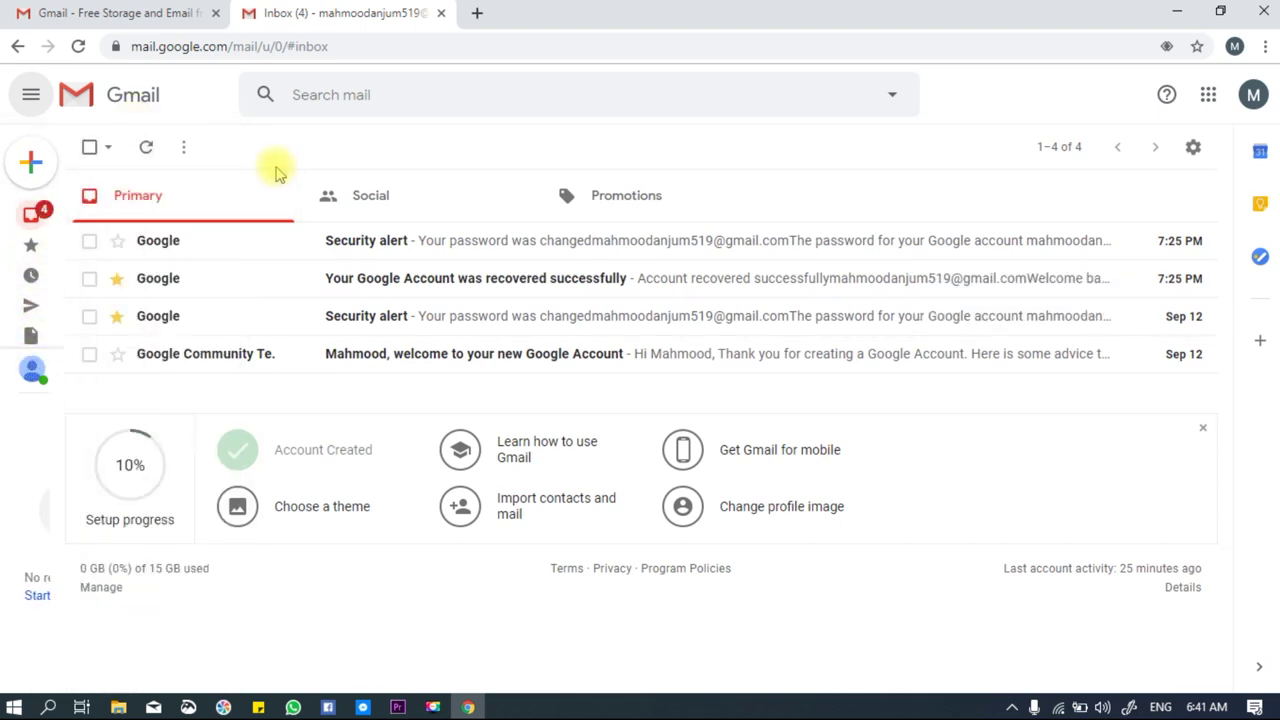
mouse_move(29, 314)
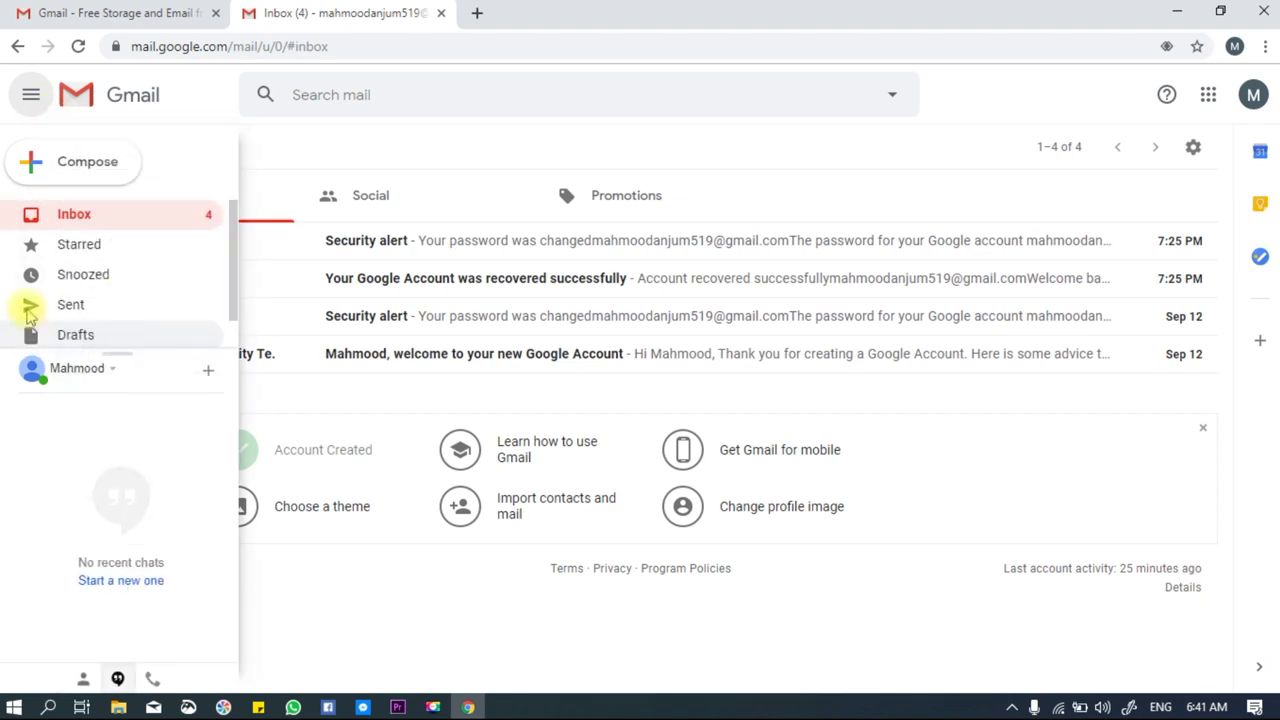
left_click(31, 98)
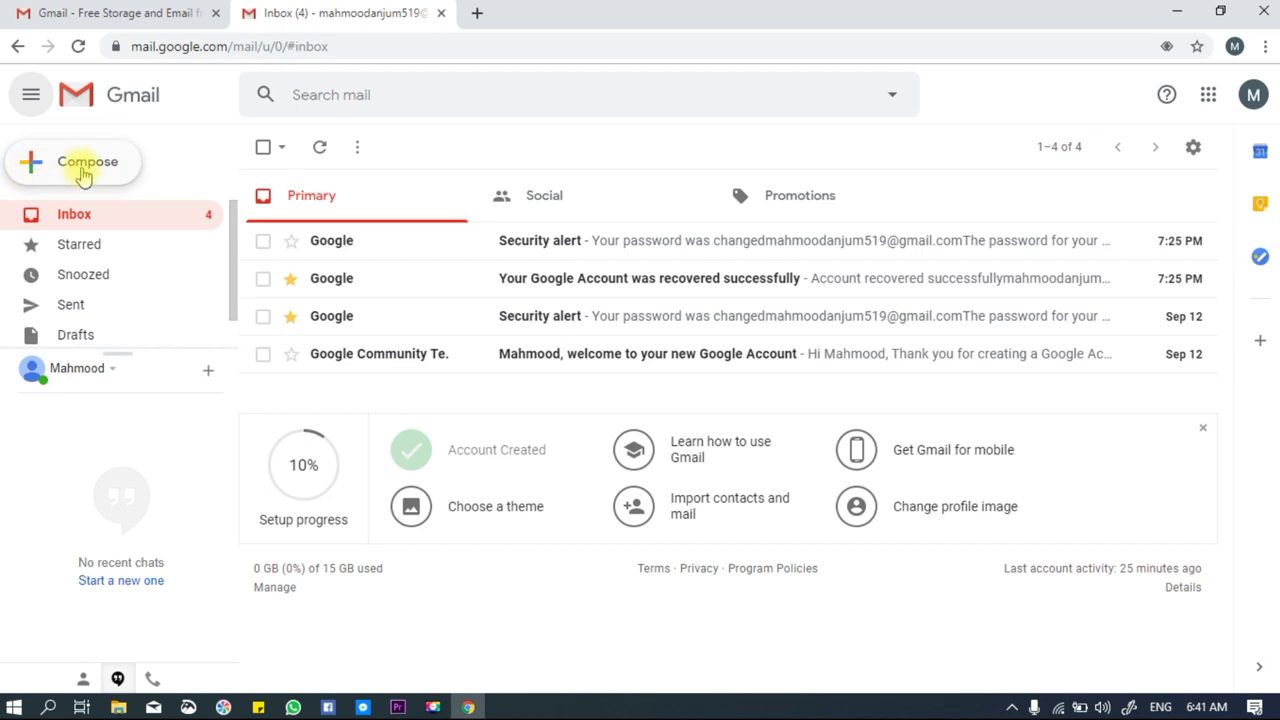
left_click(100, 163)
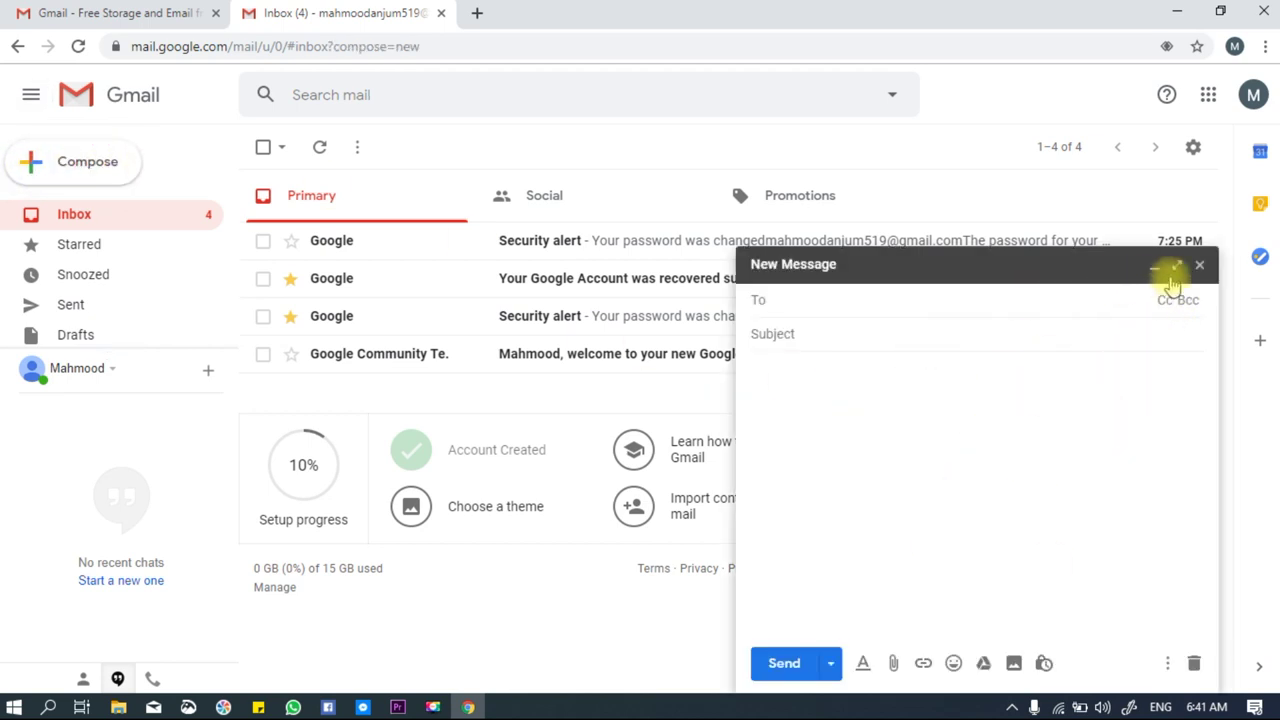
left_click(1200, 266)
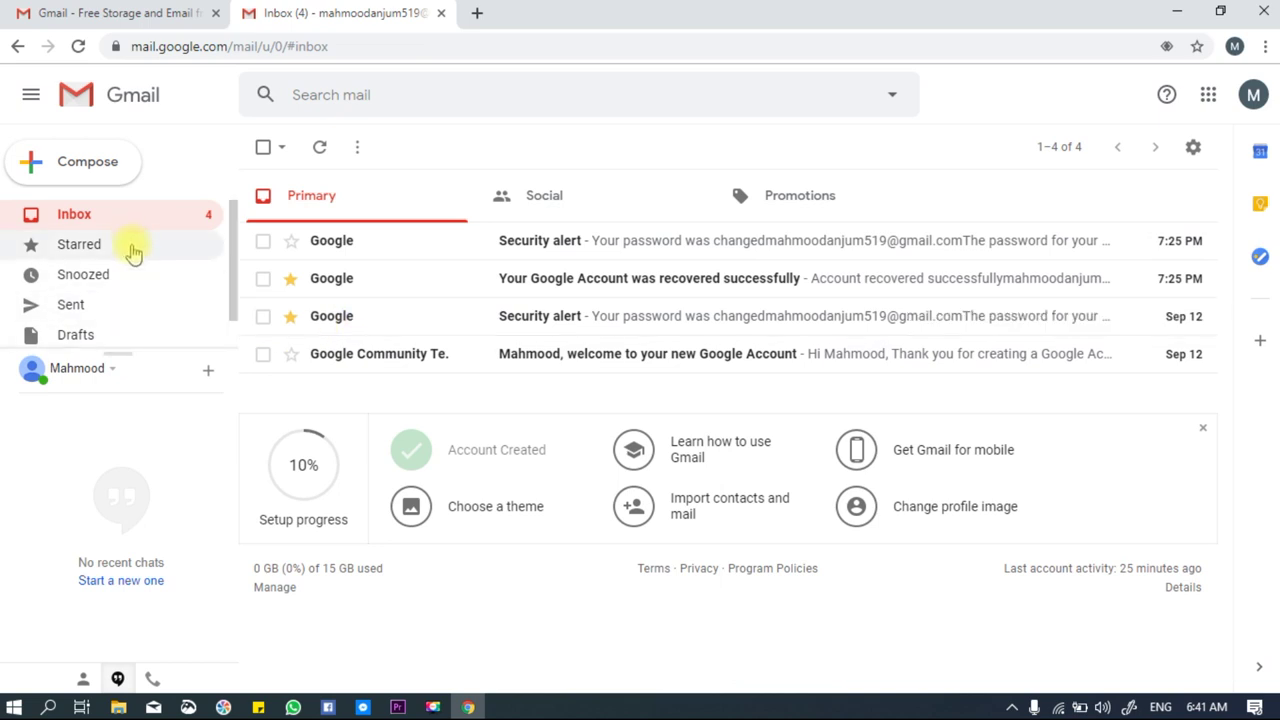
Drag the sidebar's Hangouts divider downward until the More item appears.
left_click(210, 370)
left_click_drag(215, 372, 206, 500)
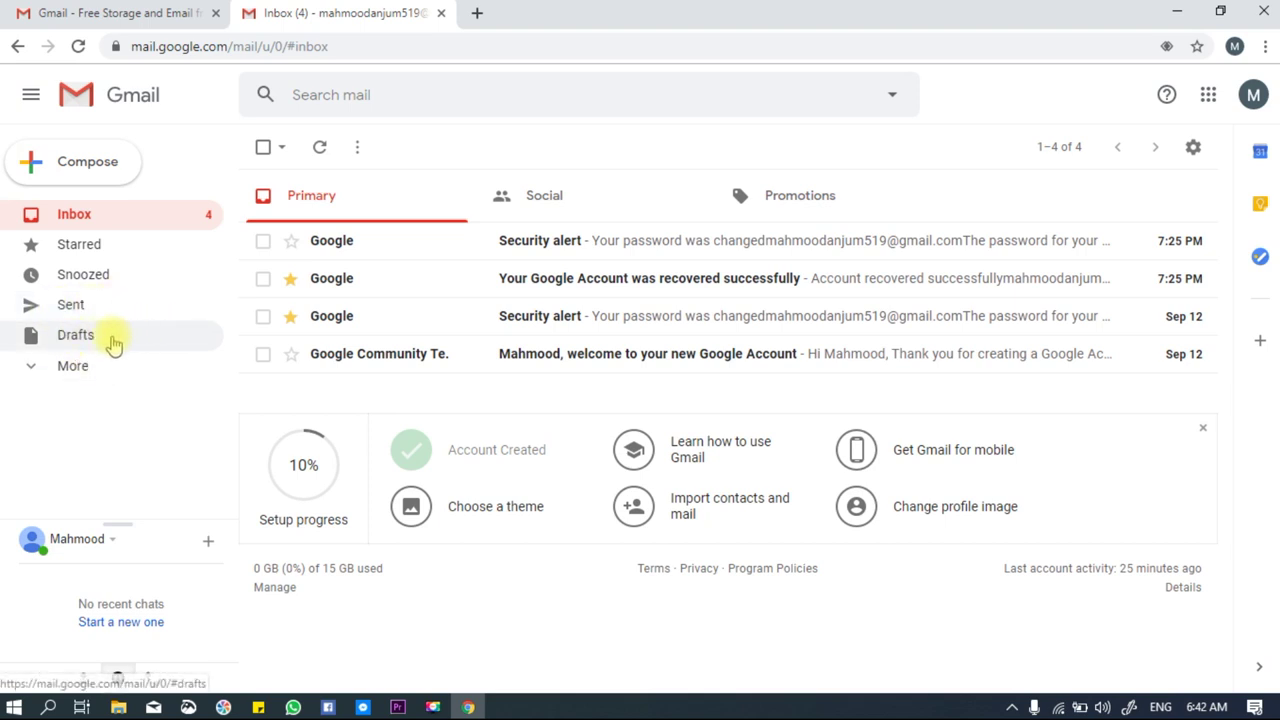
Expand More to list Important, Chats, Scheduled, All Mail and Spam, then scroll back up.
left_click(60, 368)
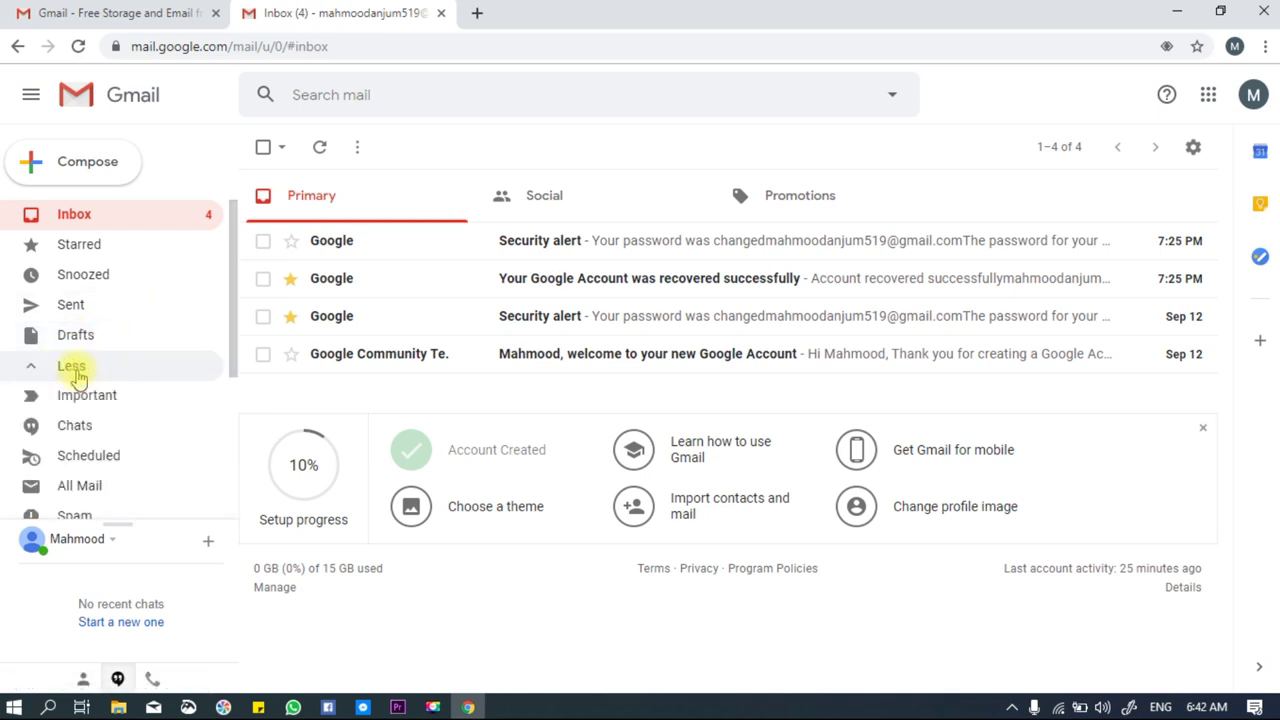
left_click_drag(229, 337, 229, 377)
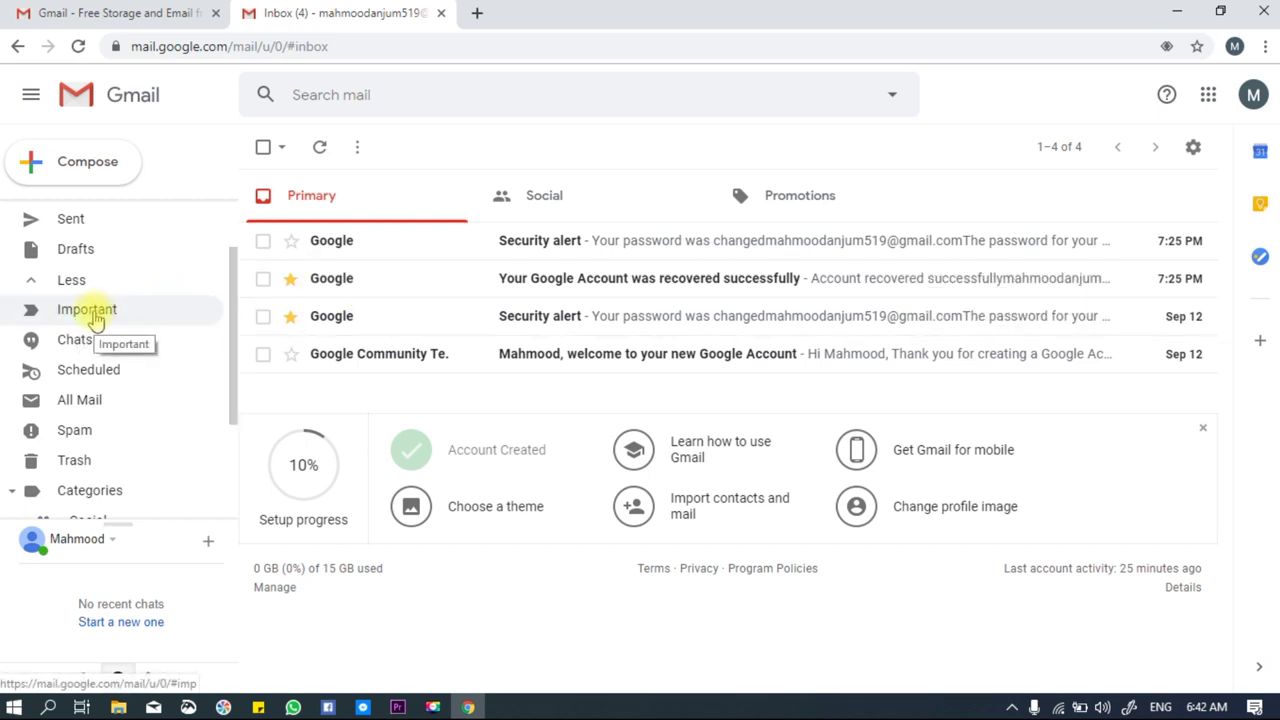
key("F9")
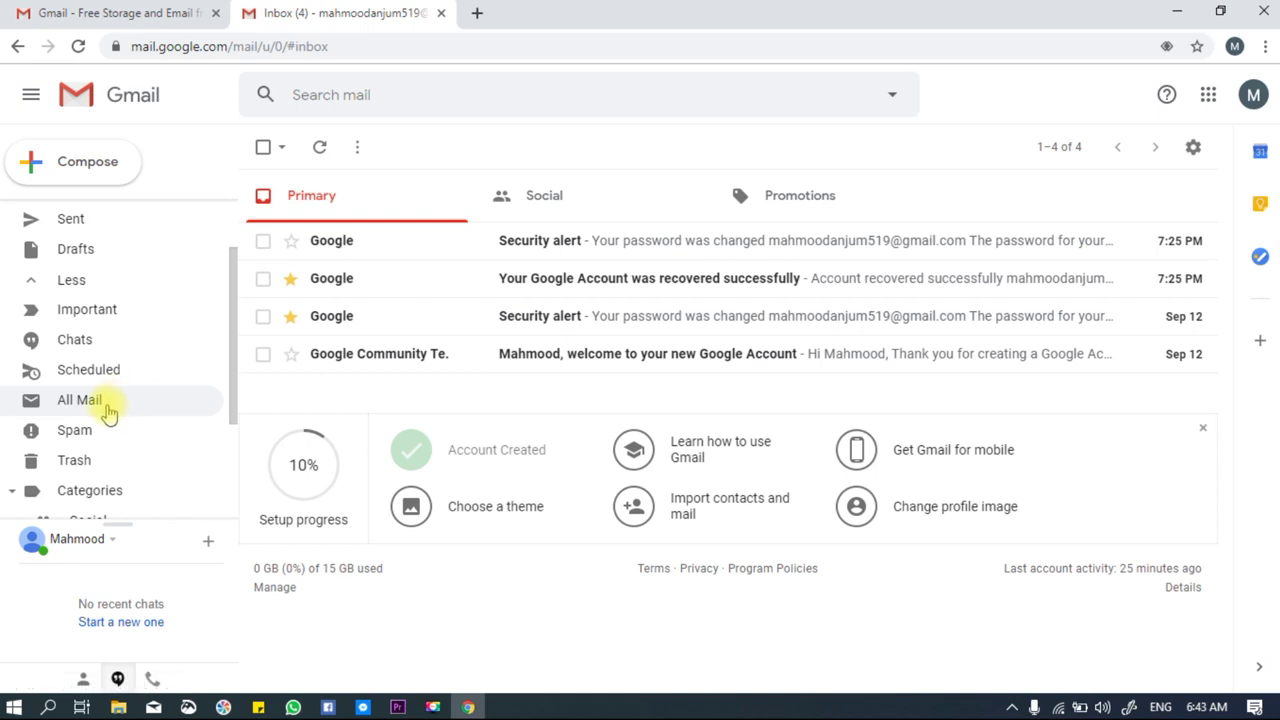
scroll(230, 300, "up", 2)
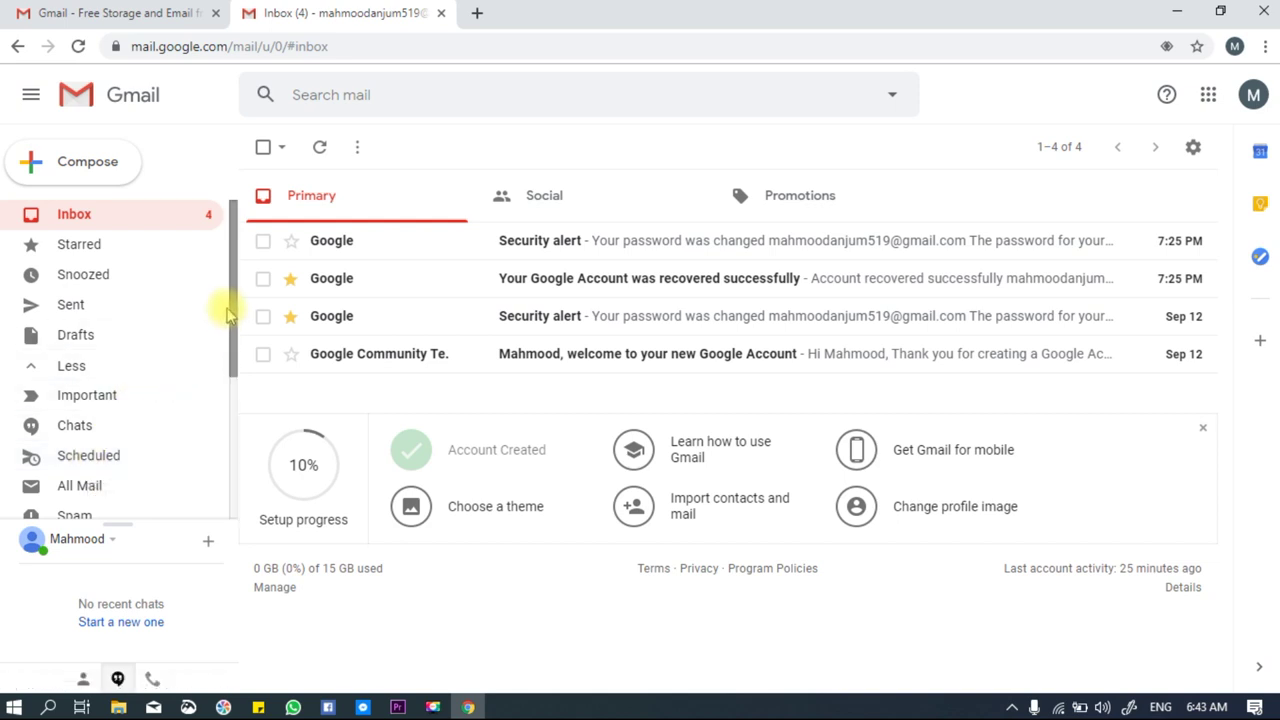
Scroll the sidebar past Spam and Trash to show Categories, Manage labels and Create new label.
left_click_drag(232, 315, 223, 409)
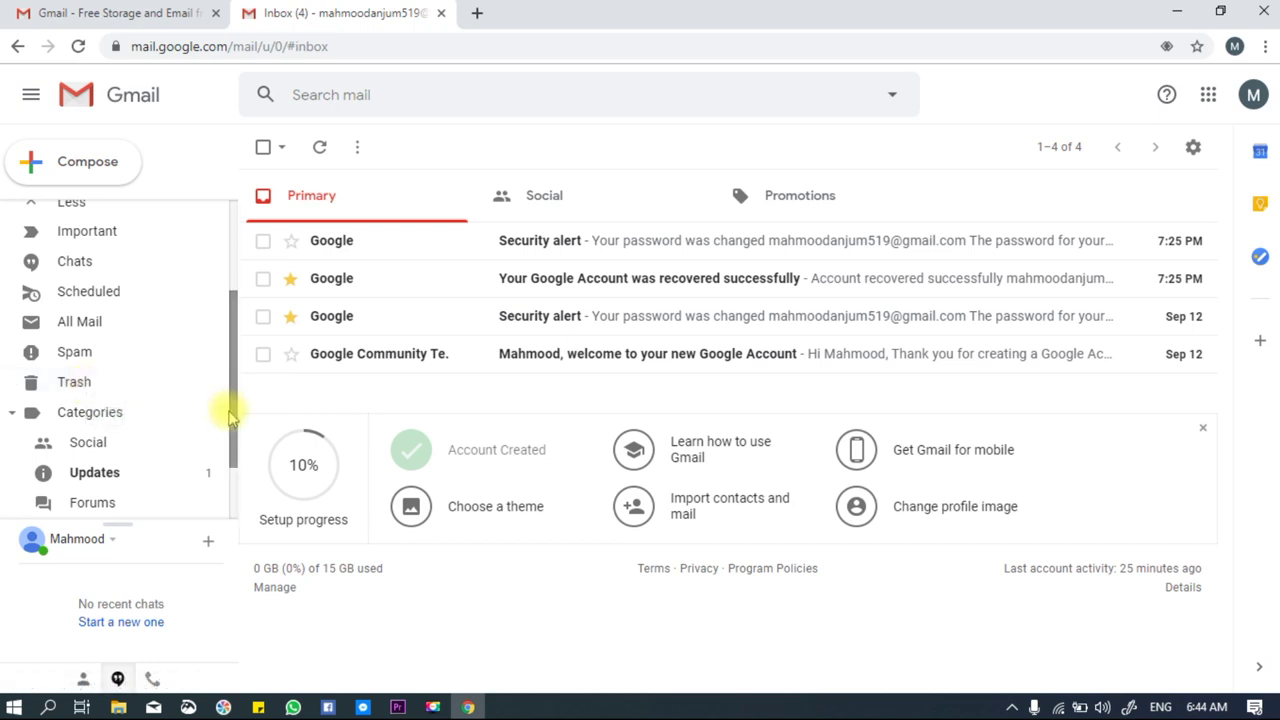
left_click_drag(229, 409, 145, 473)
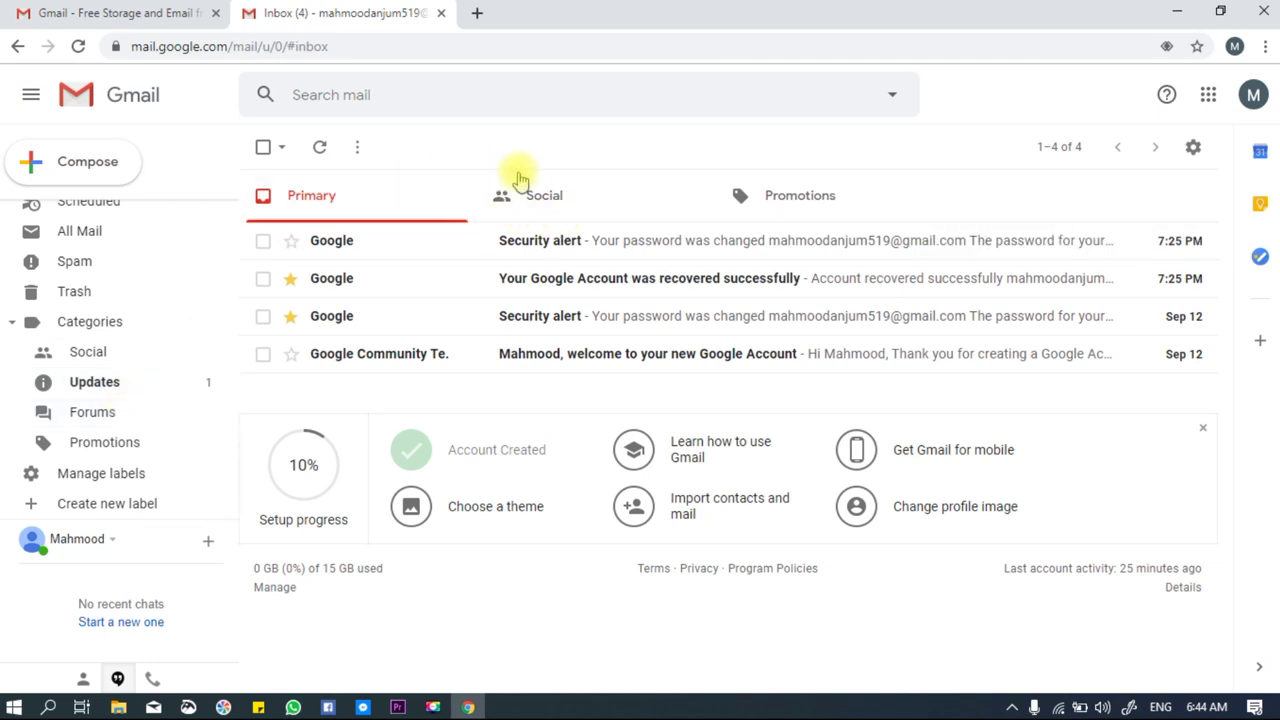
left_click(538, 197)
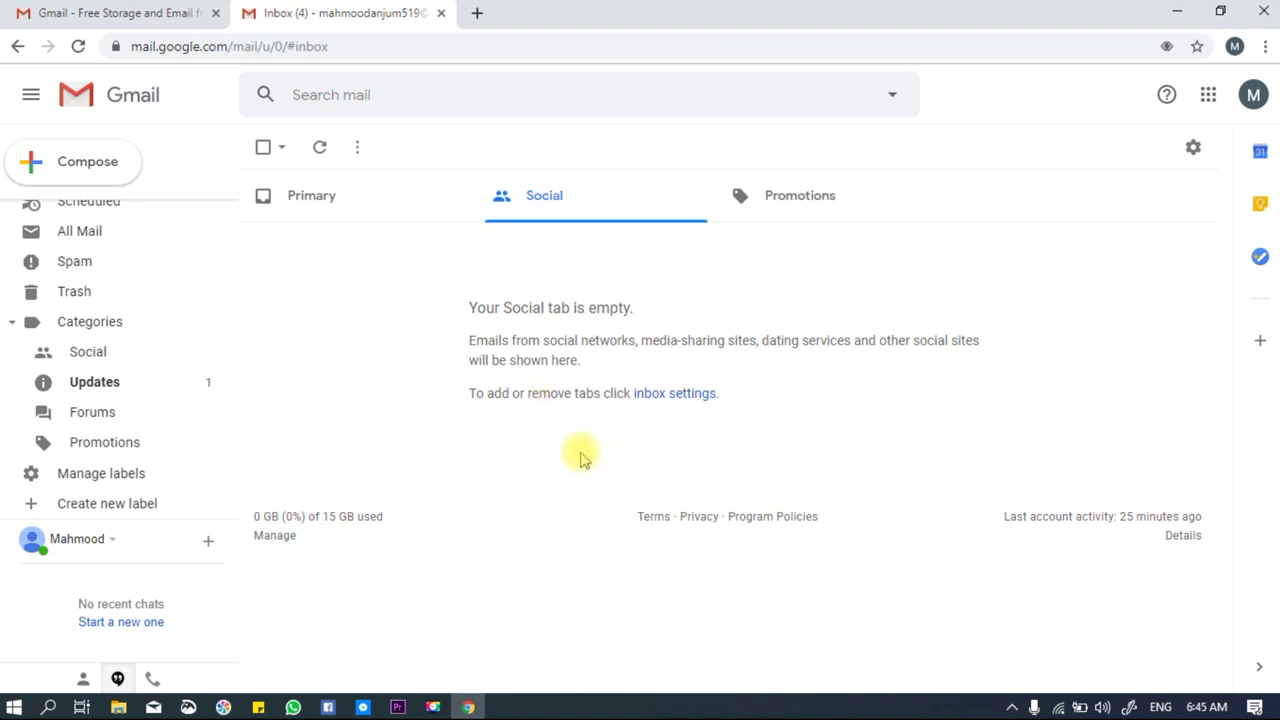
left_click(782, 196)
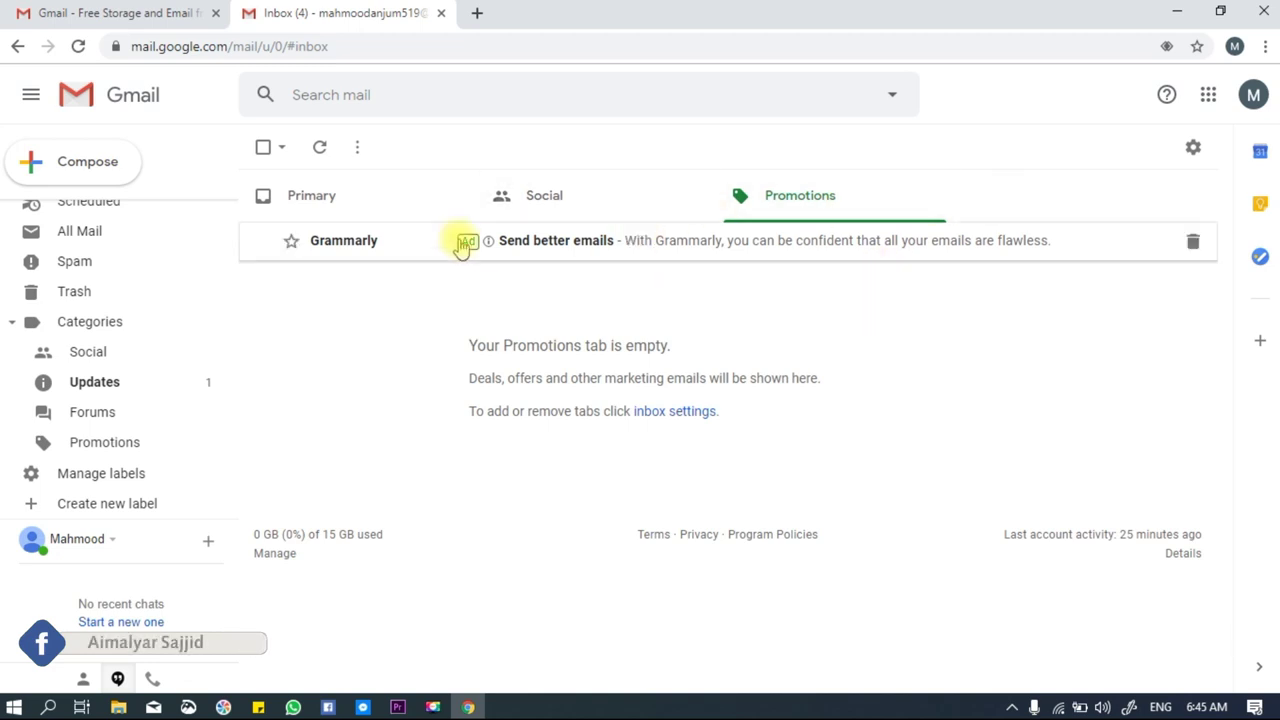
left_click(316, 200)
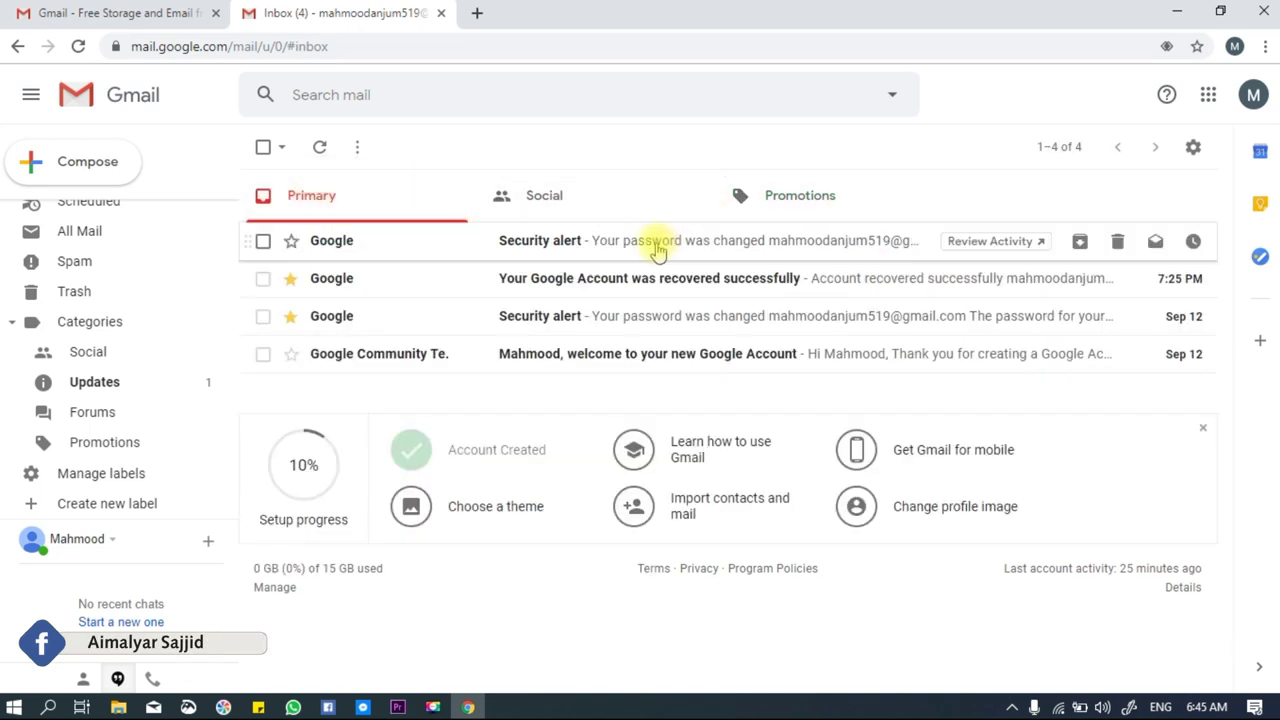
left_click(1254, 96)
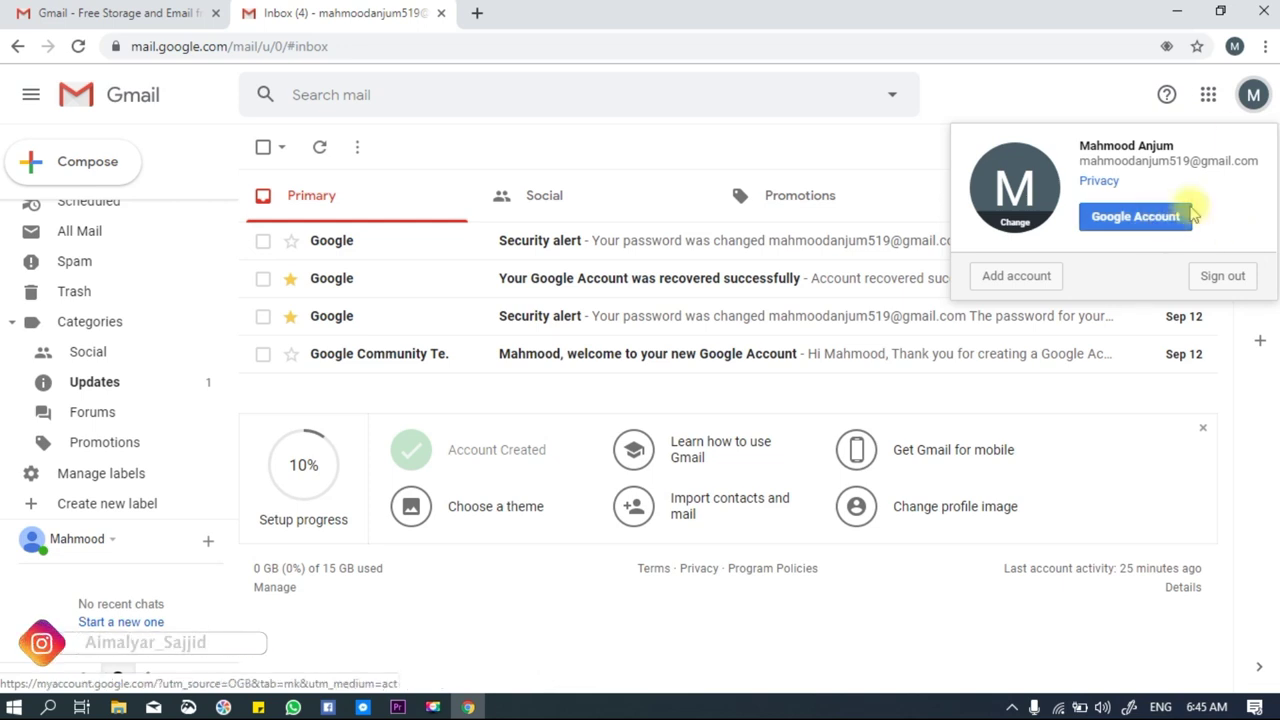
left_click(1256, 90)
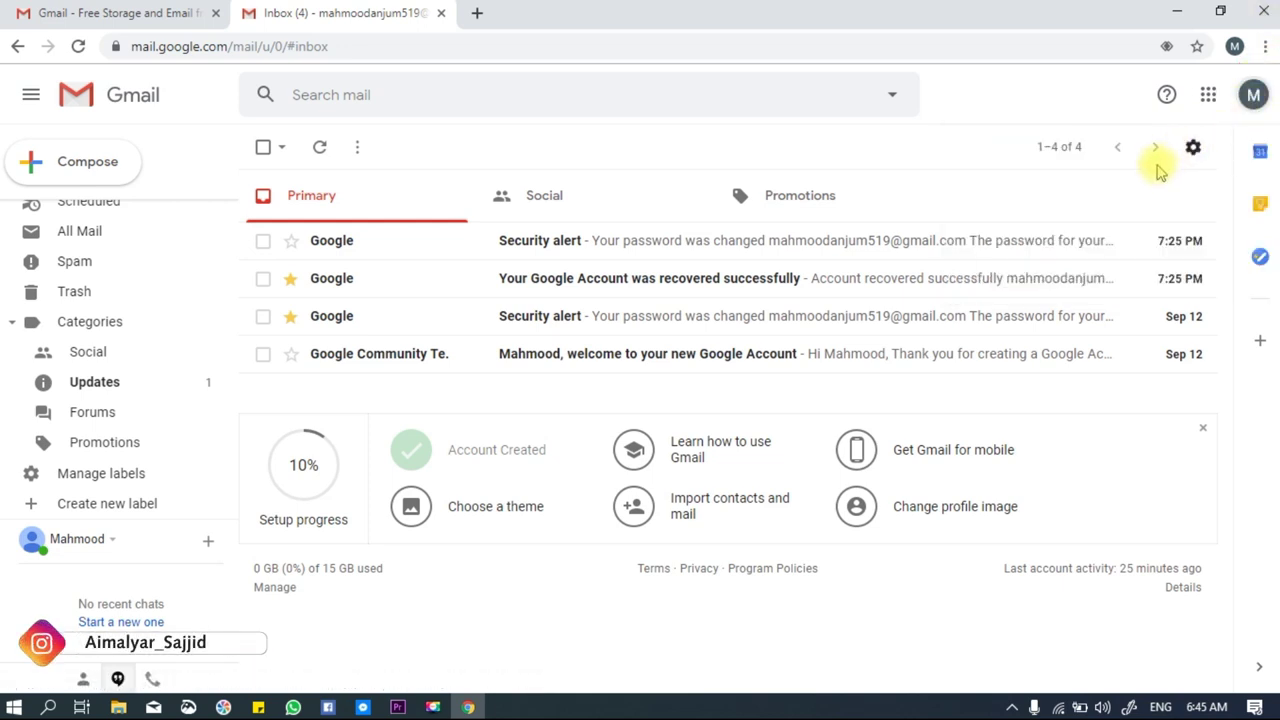
left_click(1193, 148)
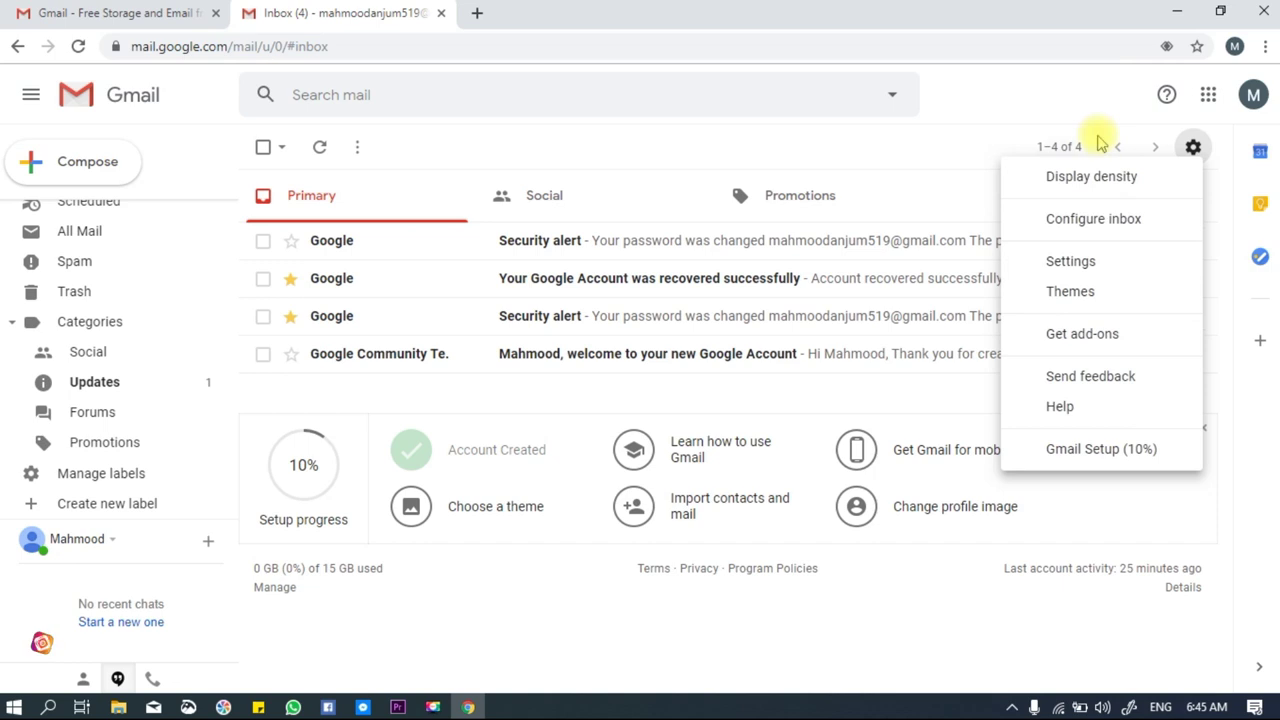
left_click(1068, 72)
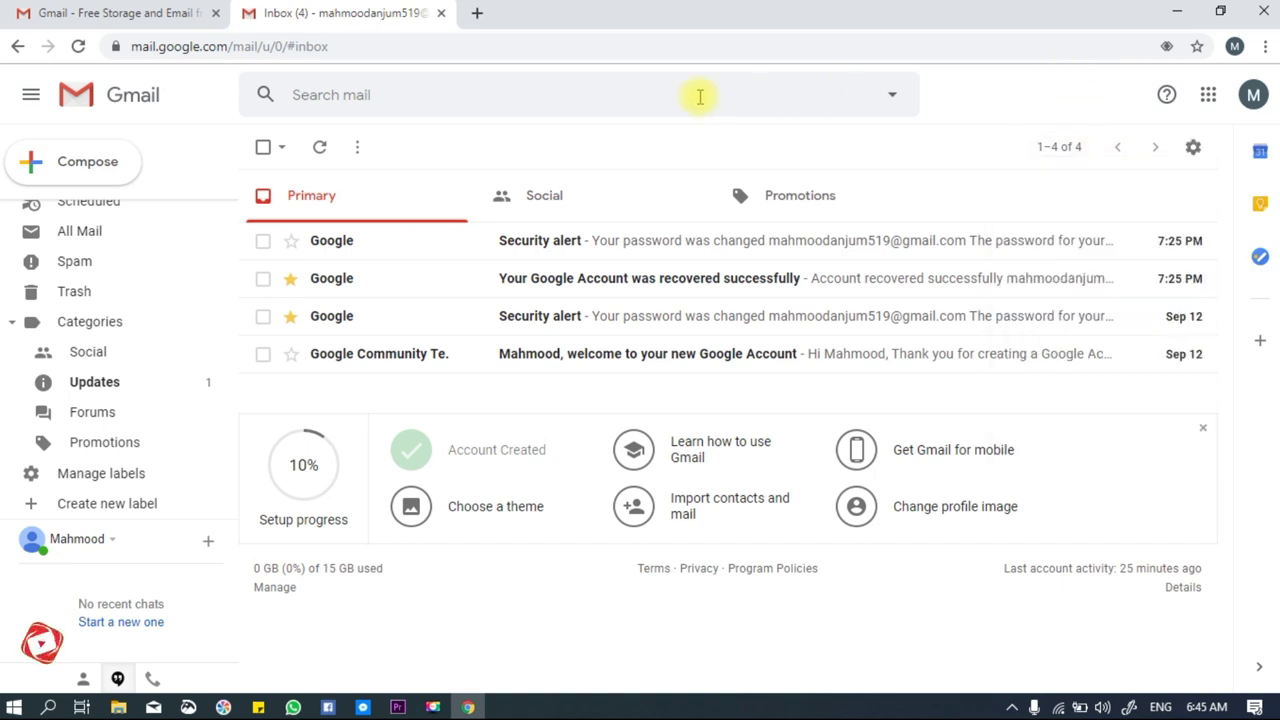
left_click(503, 94)
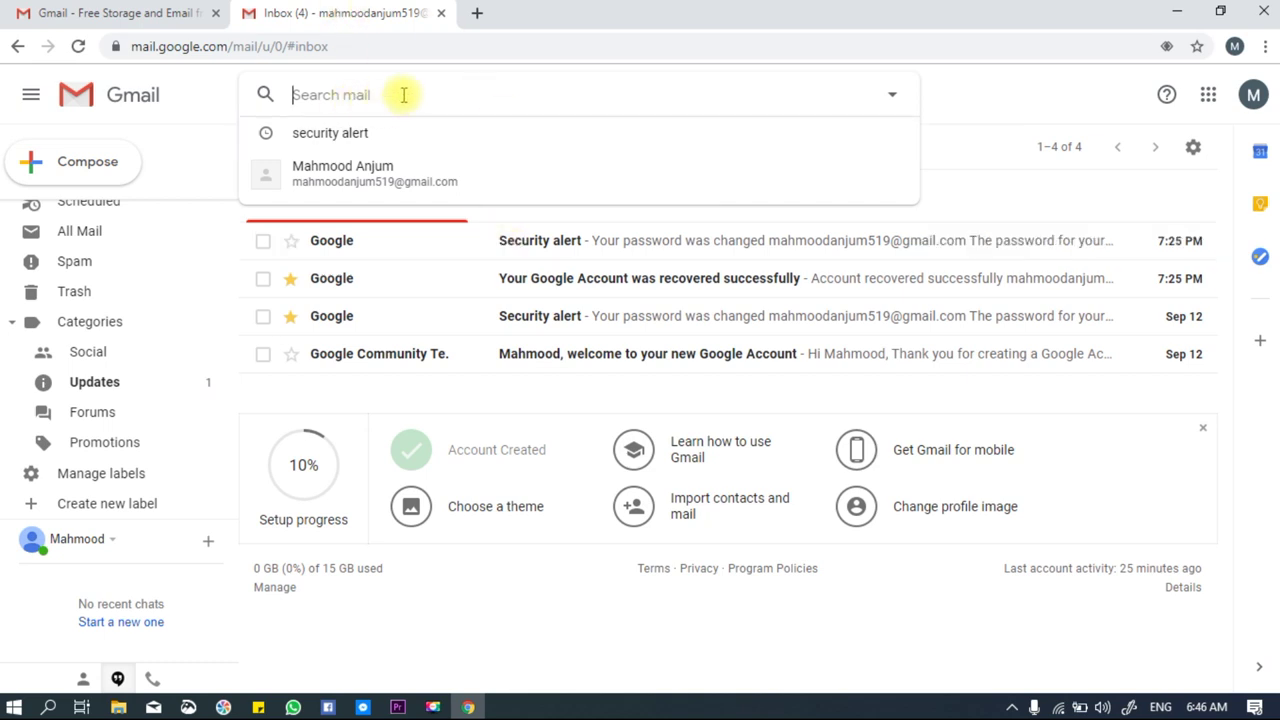
left_click(998, 98)
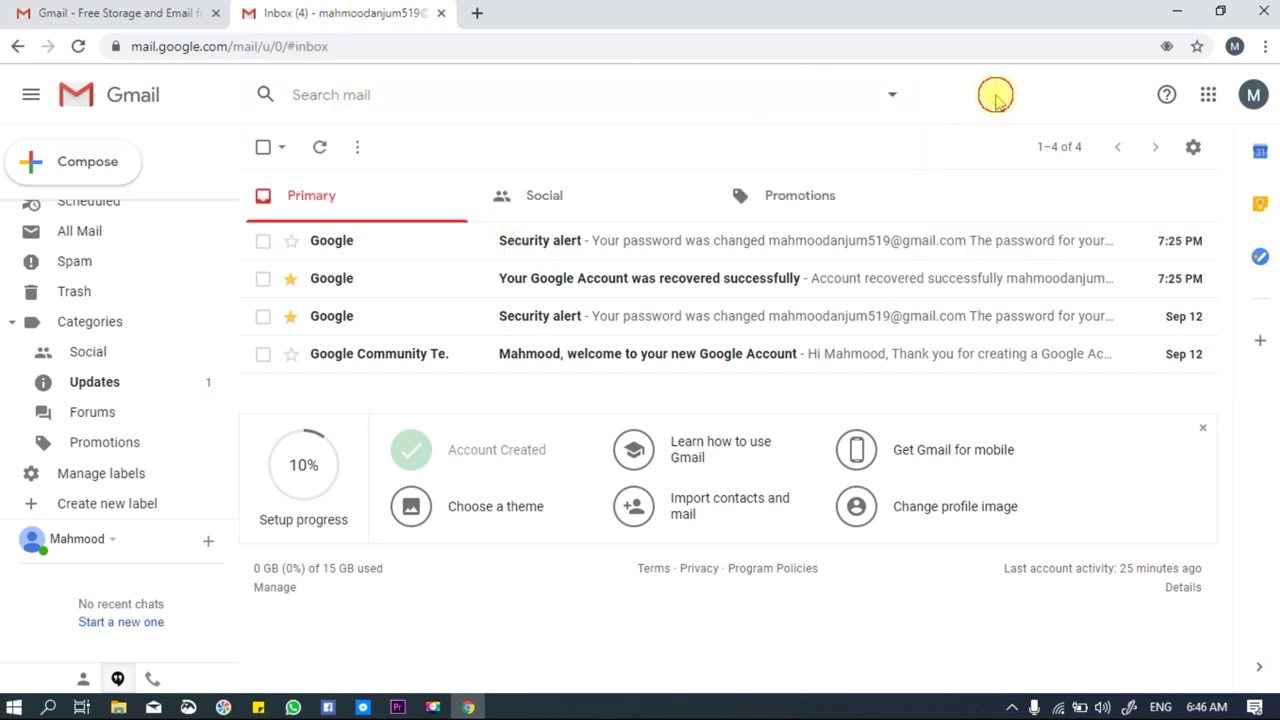